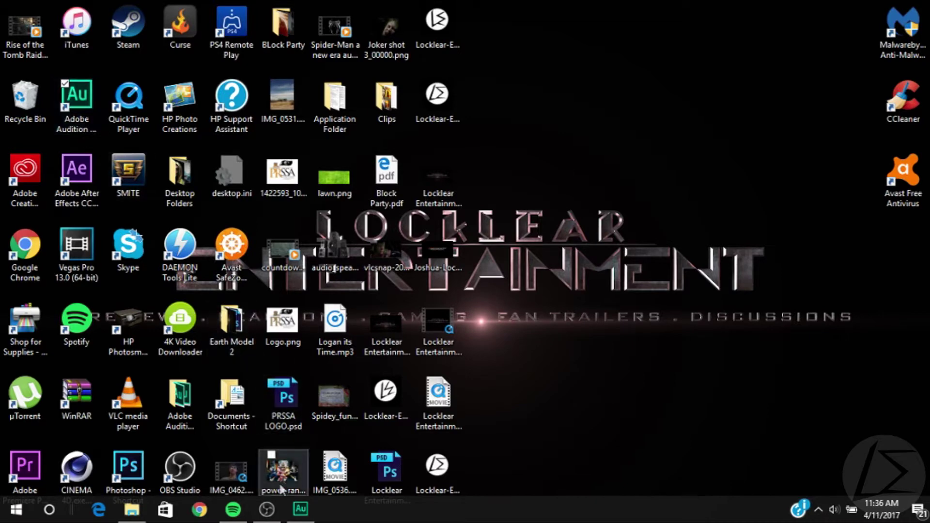
- Bring the Audition window with the trailer audio to the front and browse the File and Help menus
mouse_move(302, 516)
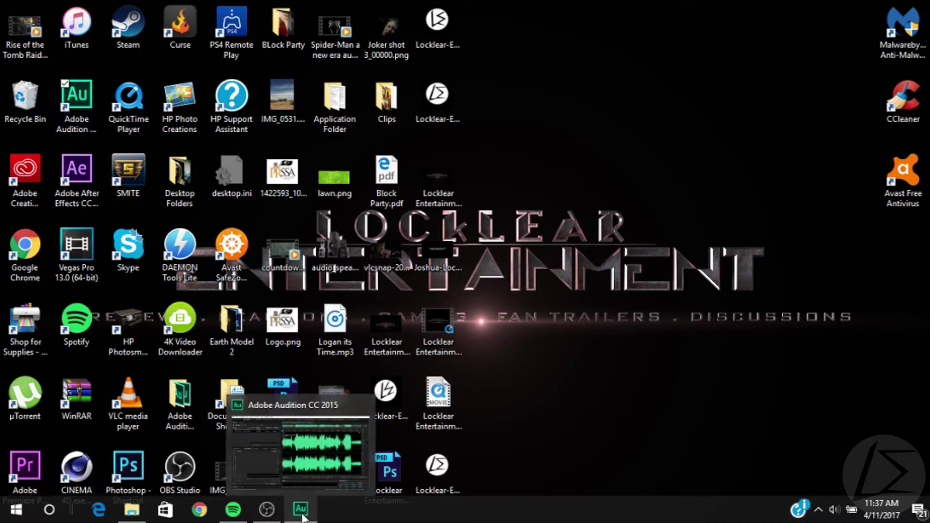
click(302, 516)
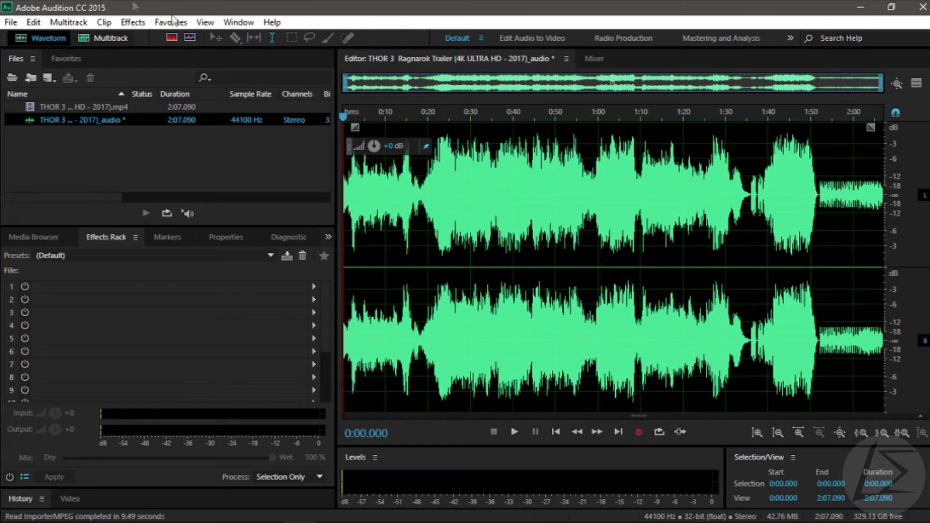
click(9, 23)
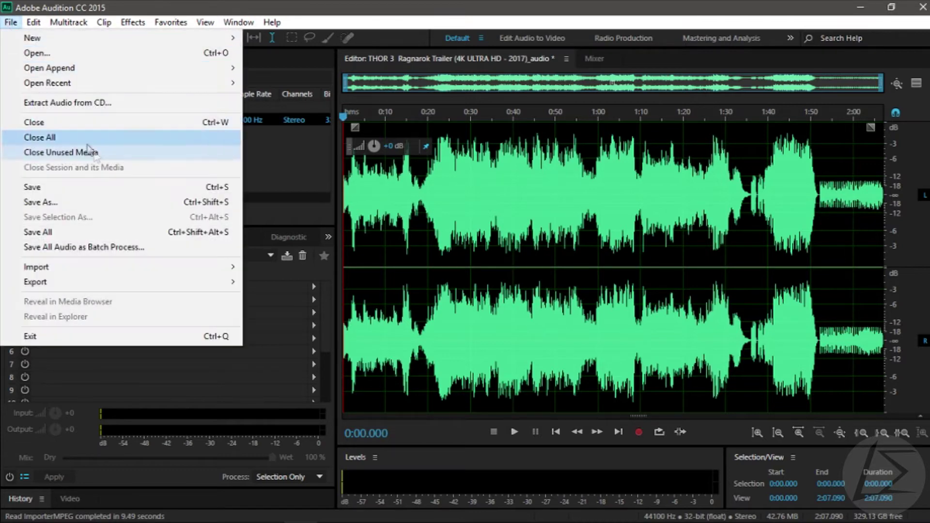
click(272, 22)
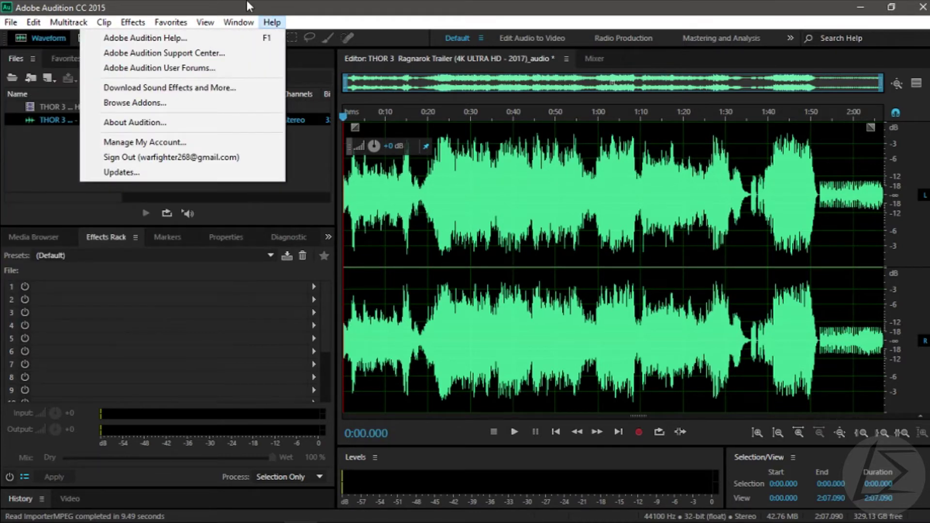
key(Escape)
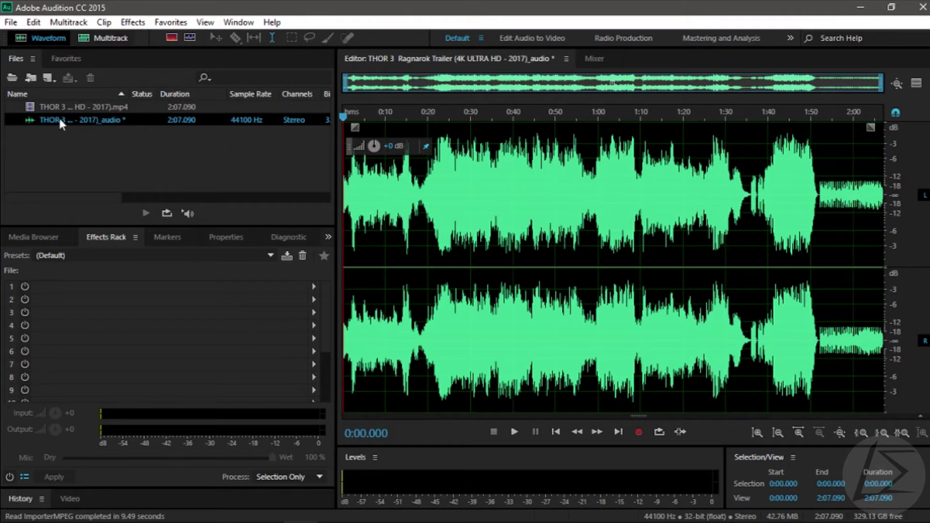
- Browse the Edit, Multitrack and Effects menus, then play the trailer audio from the start
click(32, 24)
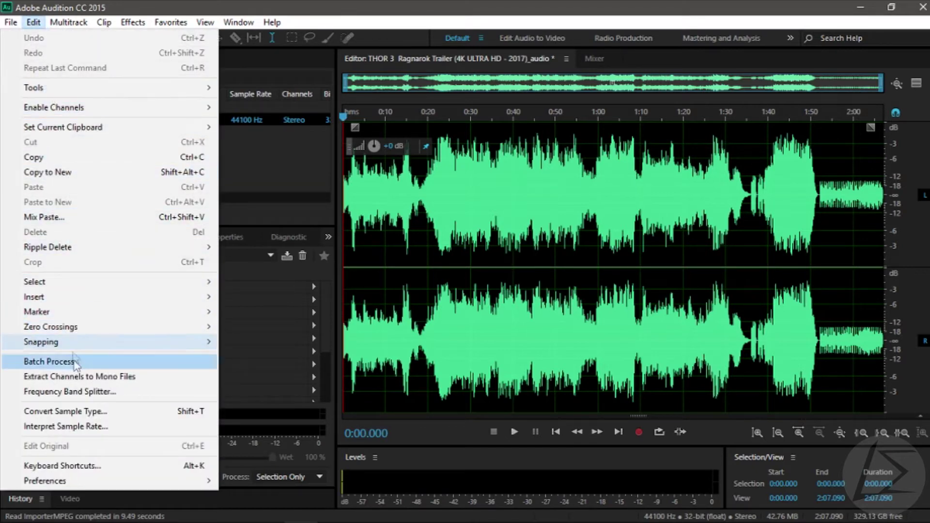
mouse_move(68, 23)
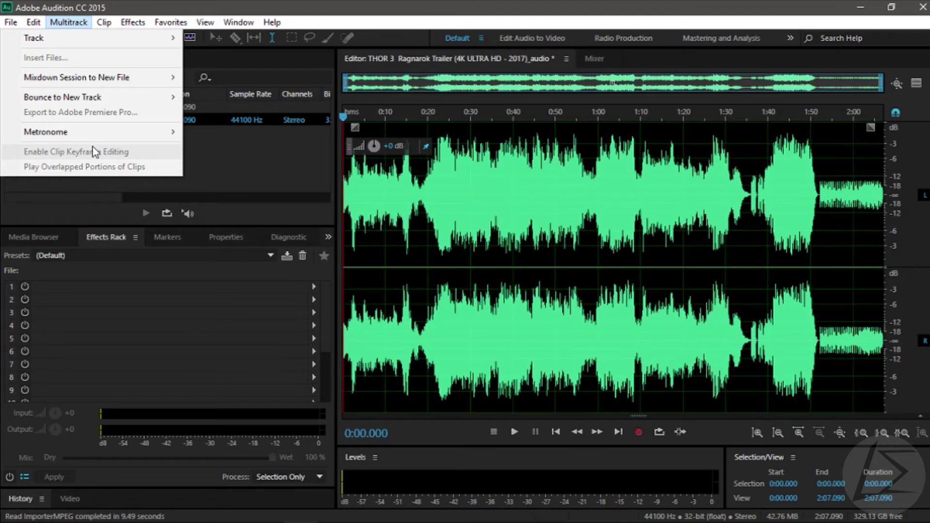
mouse_move(111, 25)
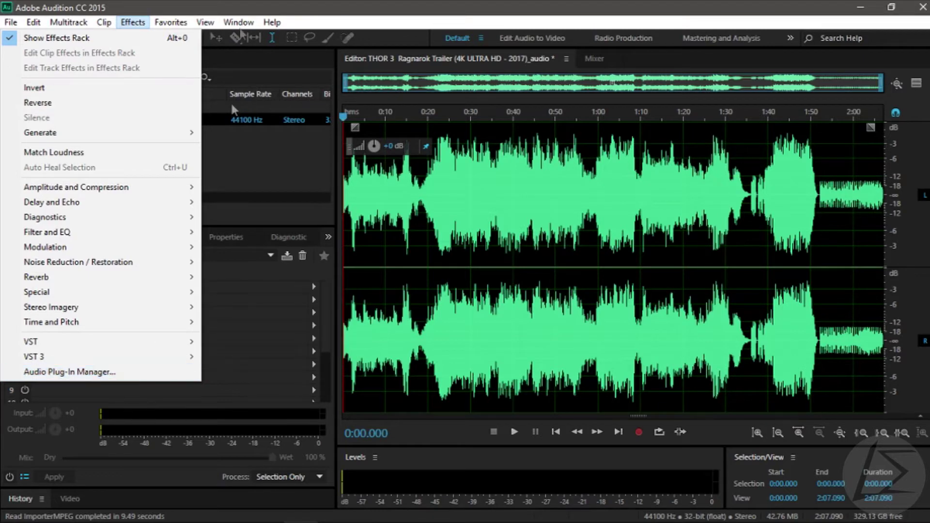
click(280, 5)
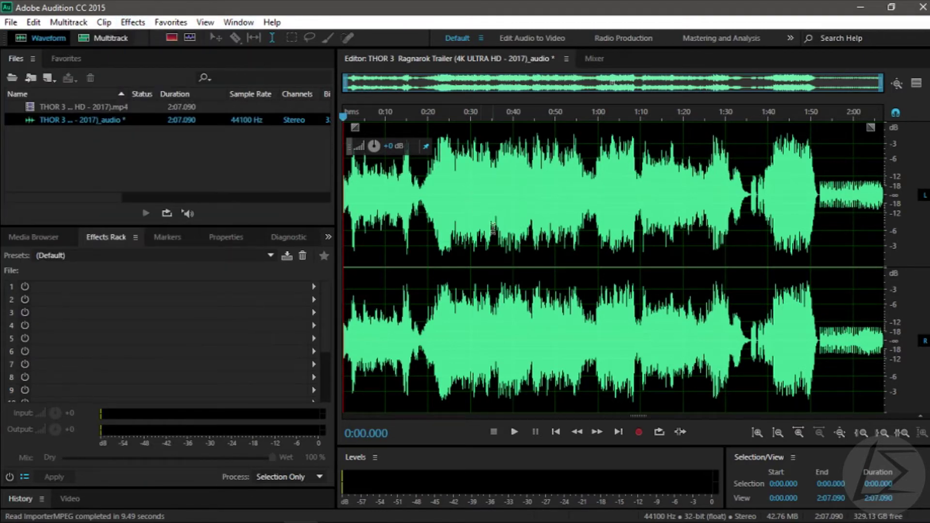
click(521, 433)
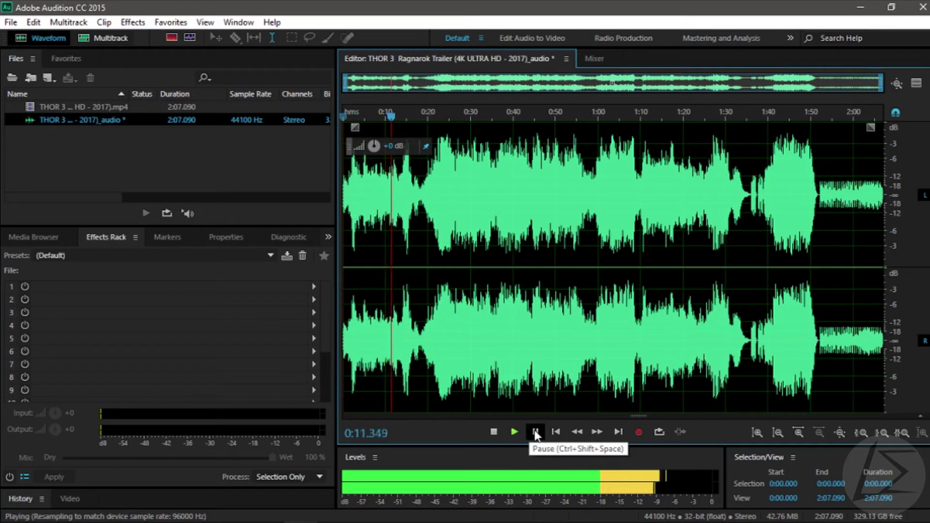
- Pause near 0:12, select the 0:08.4–0:12.8 stretch, and replay the selection
click(535, 431)
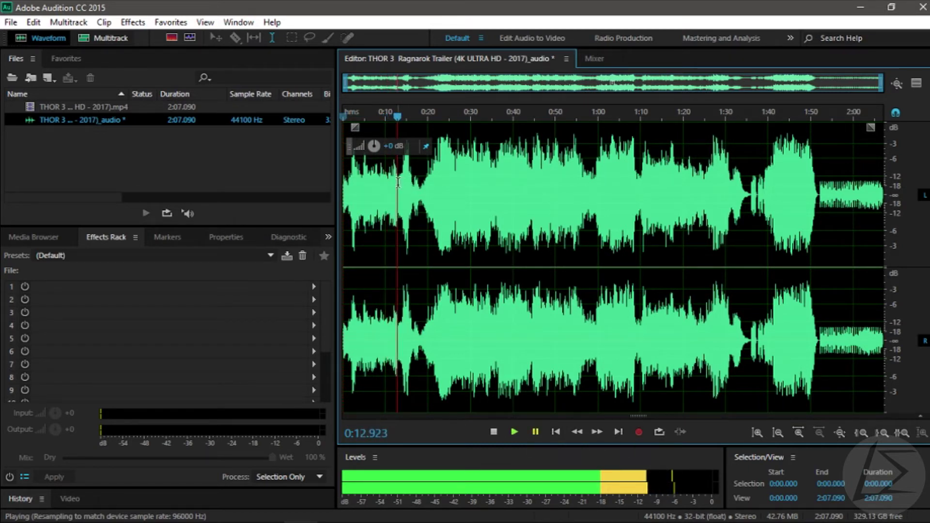
drag(398, 181, 379, 179)
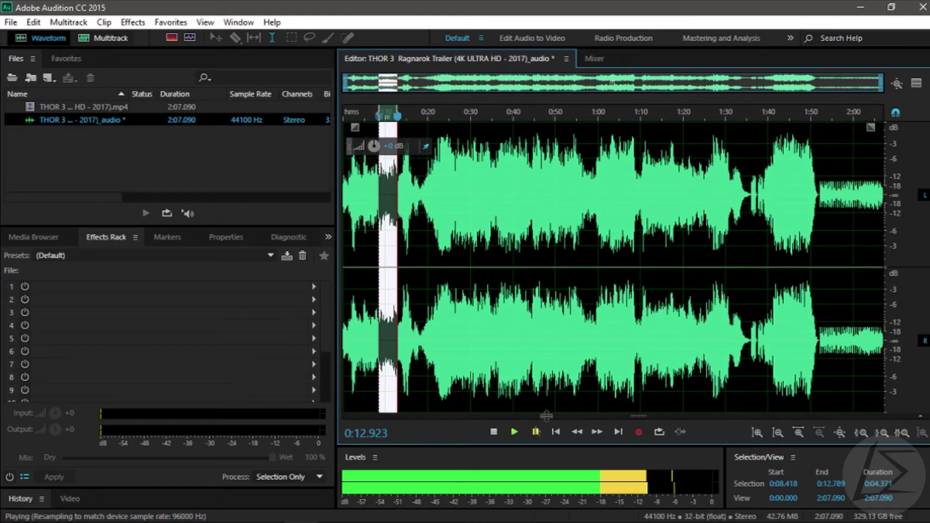
drag(401, 116, 379, 114)
click(515, 430)
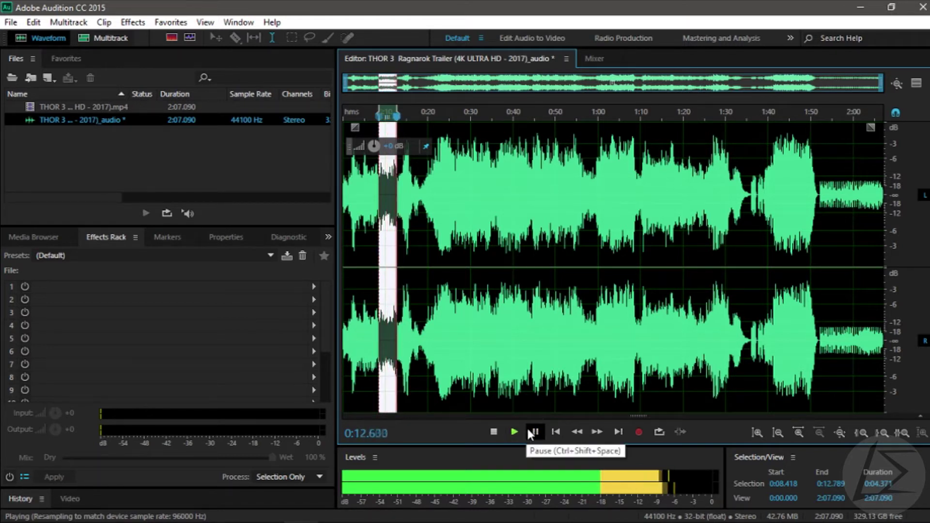
click(534, 432)
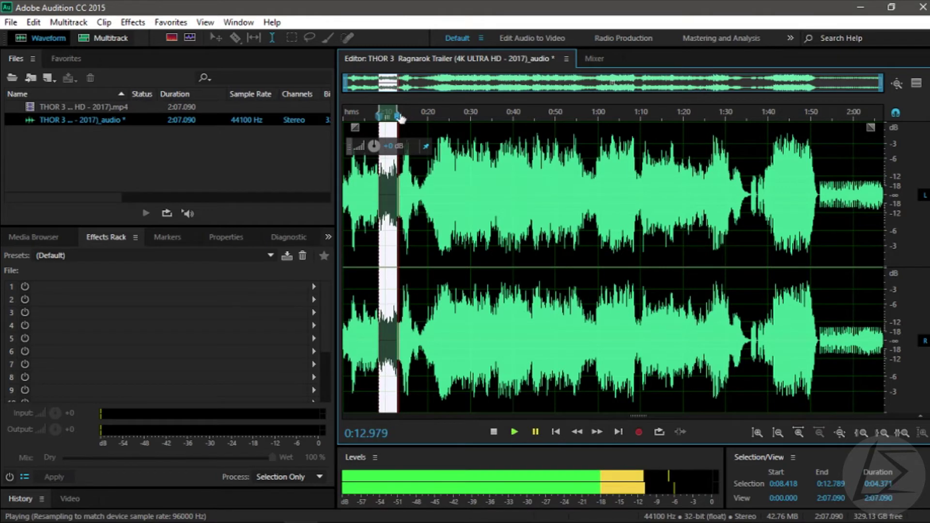
drag(400, 116, 383, 114)
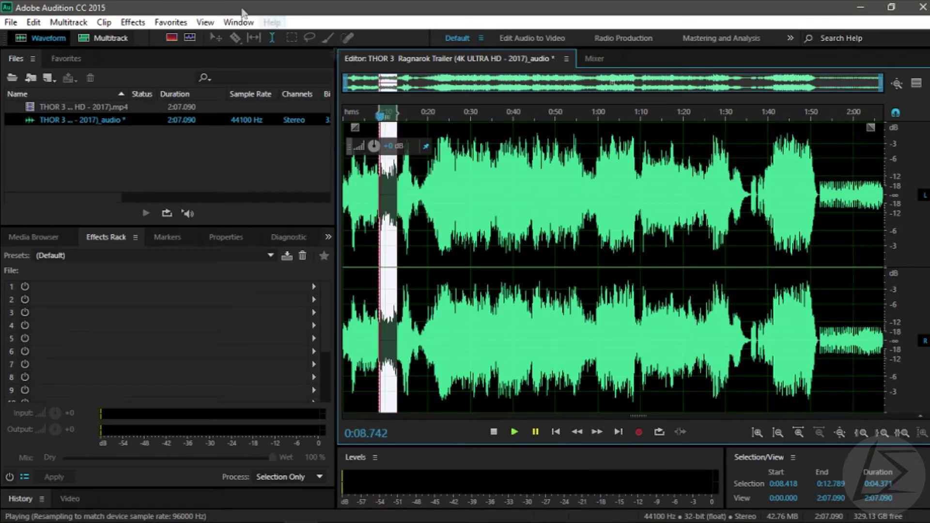
click(136, 25)
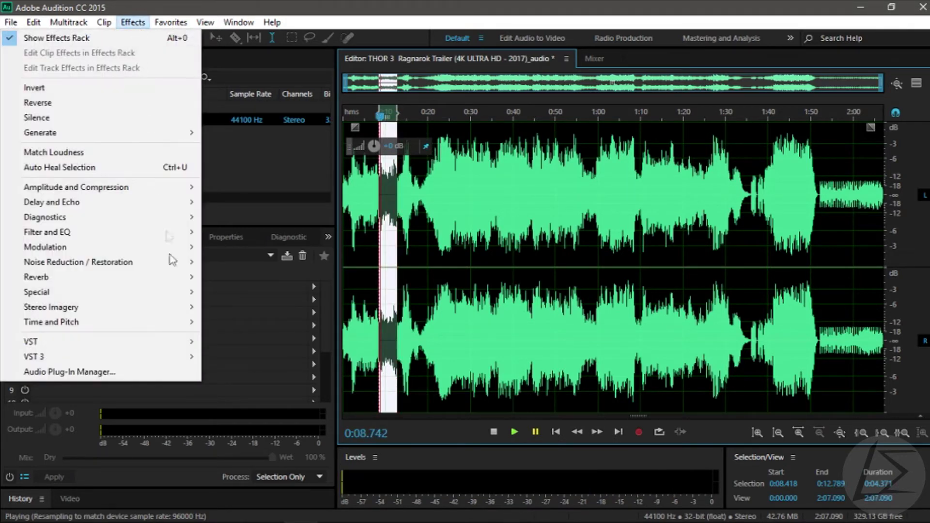
mouse_move(47, 312)
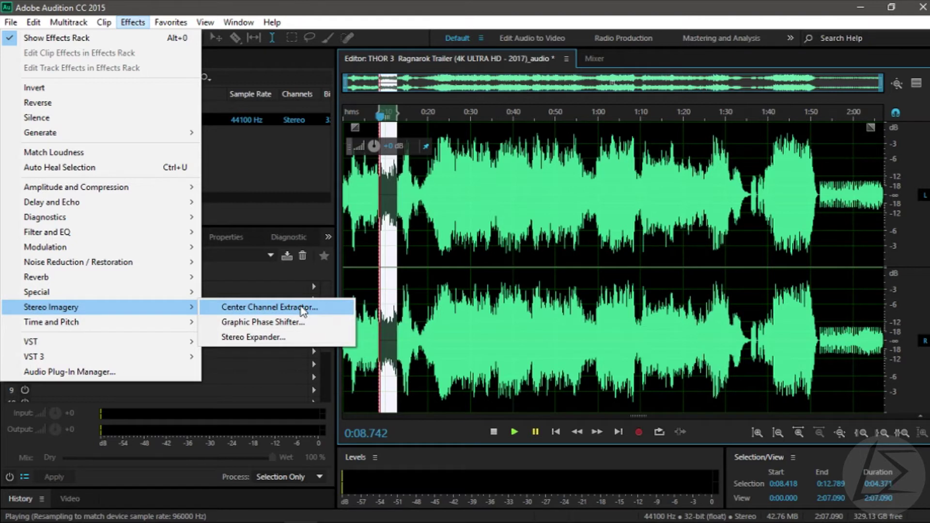
click(270, 6)
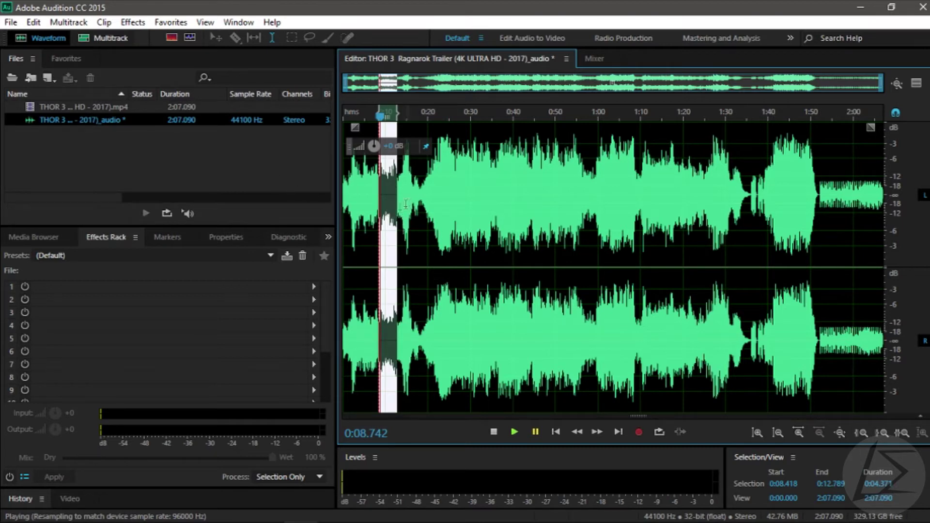
- Add Stereo Imagery > Center Channel Extractor to the first Effects Rack slot
click(28, 23)
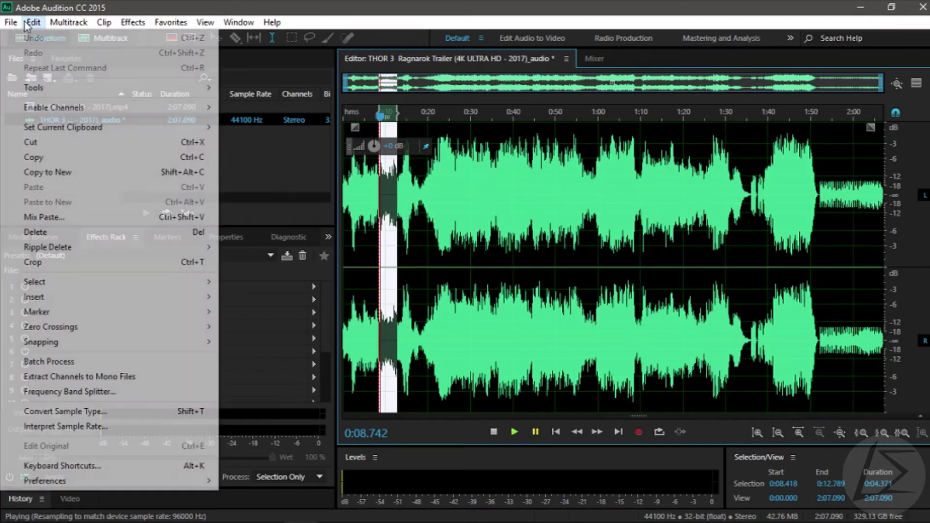
key(Escape)
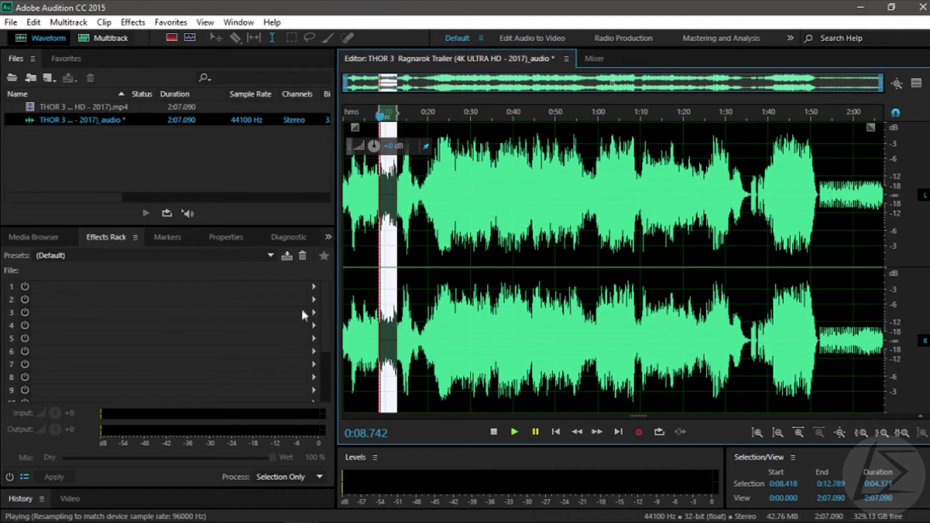
click(313, 287)
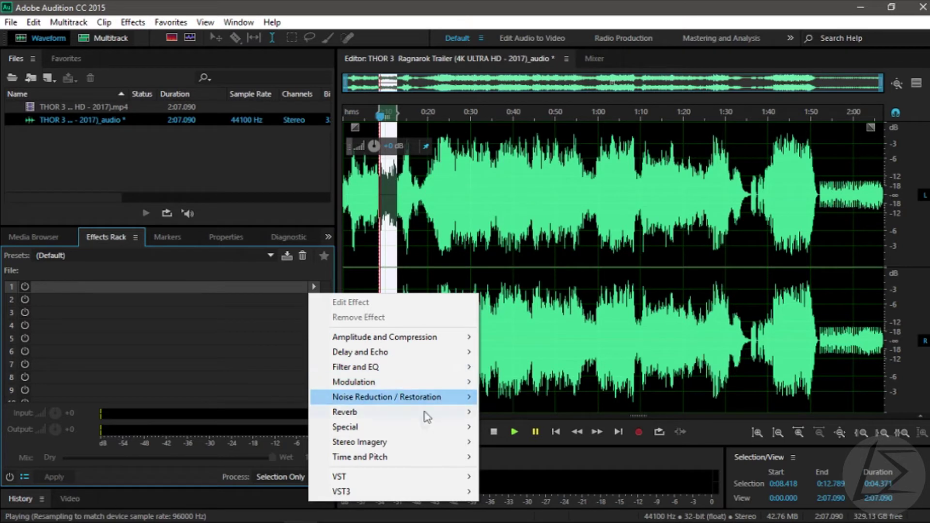
mouse_move(424, 441)
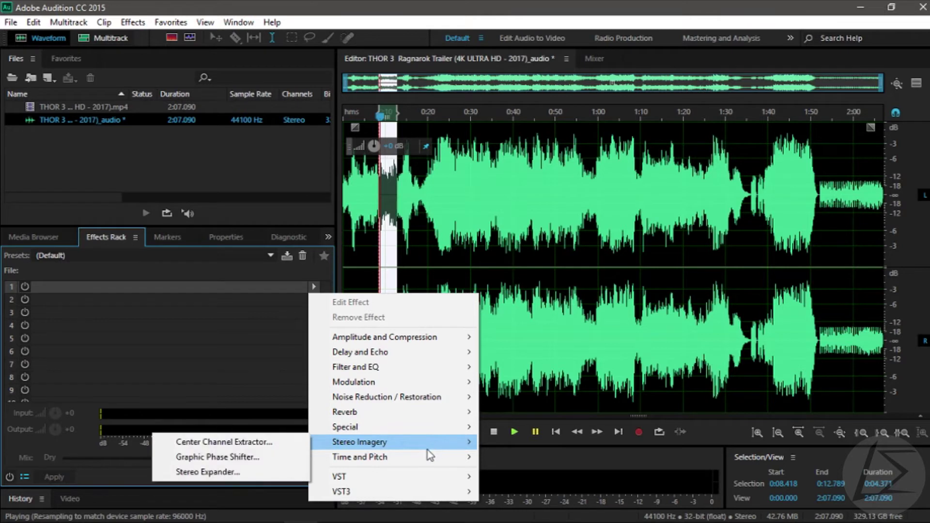
click(290, 444)
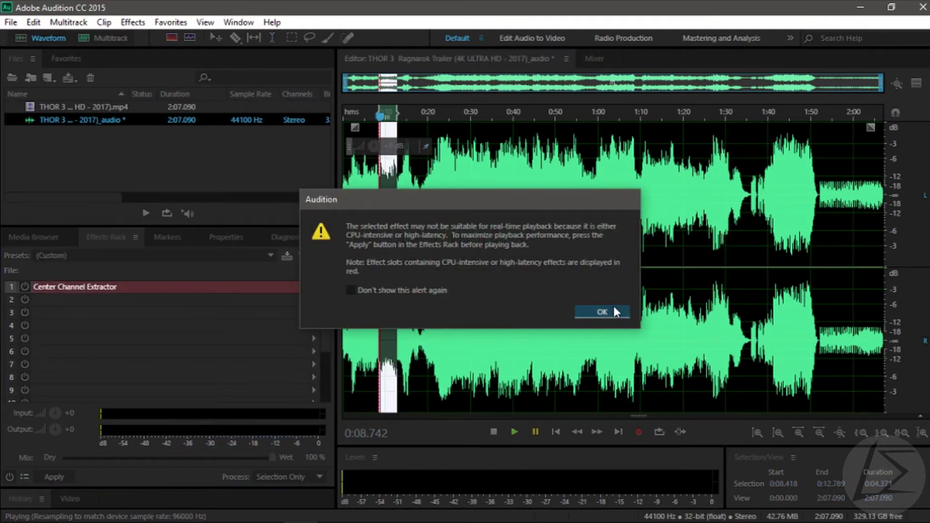
click(614, 307)
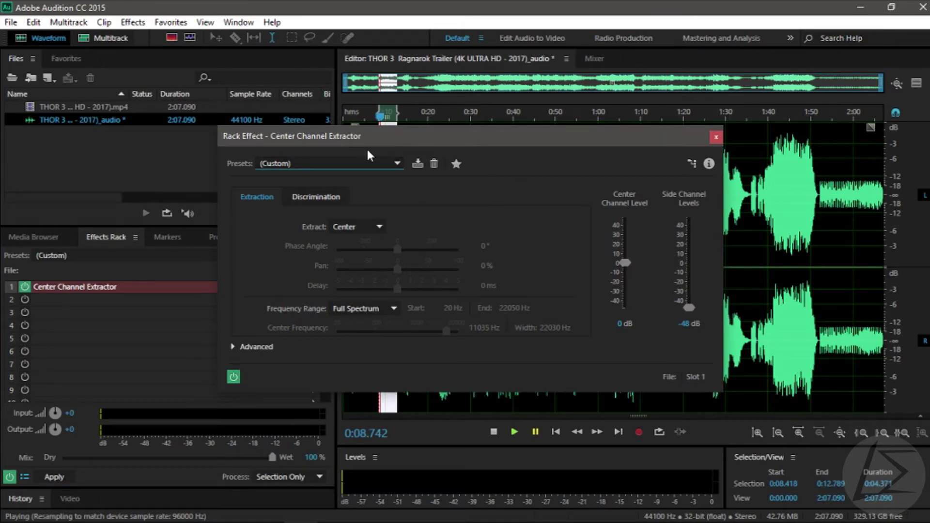
- Apply the Lift Vocals 10dB preset with Side Channel Levels at -48 dB, then close the dialog
click(365, 163)
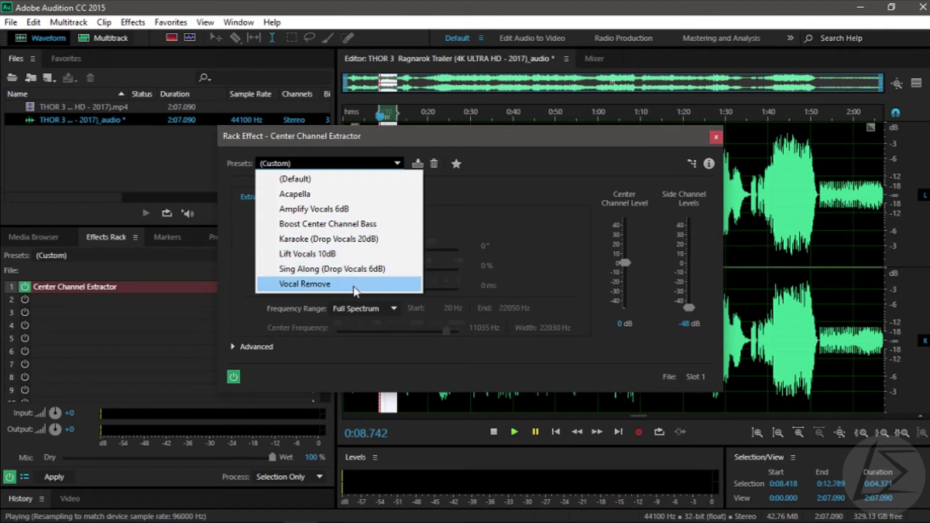
click(346, 254)
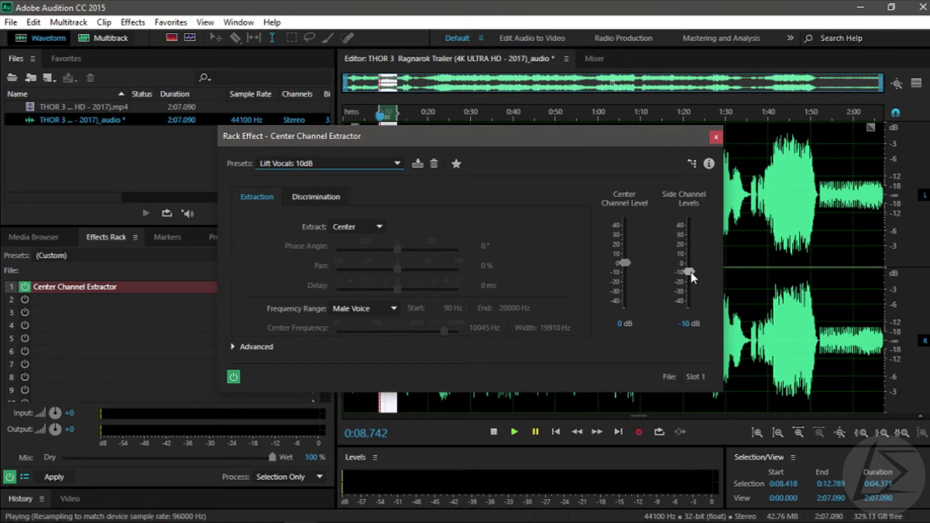
drag(690, 273, 692, 308)
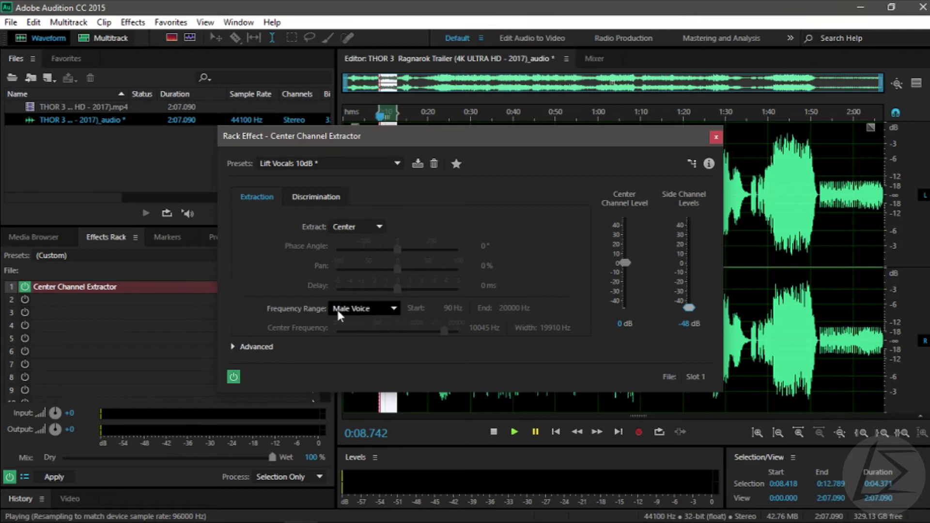
click(716, 137)
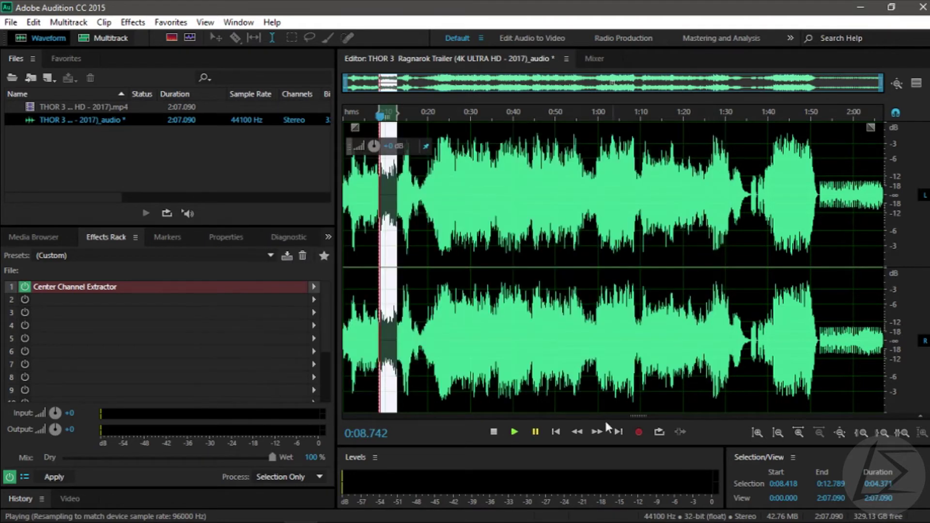
- Preview the selection through the extractor, pause, and return the playhead to 0:08.418
click(514, 431)
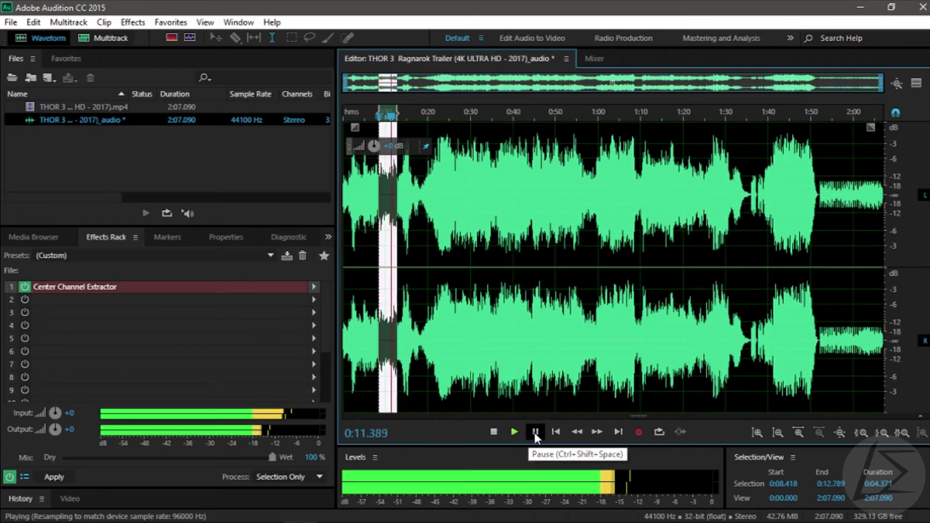
click(534, 432)
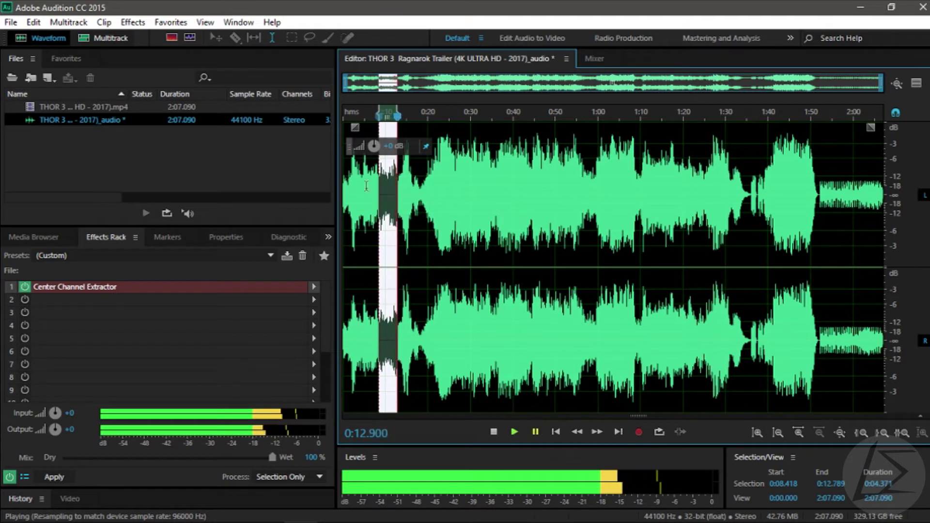
drag(397, 112, 382, 114)
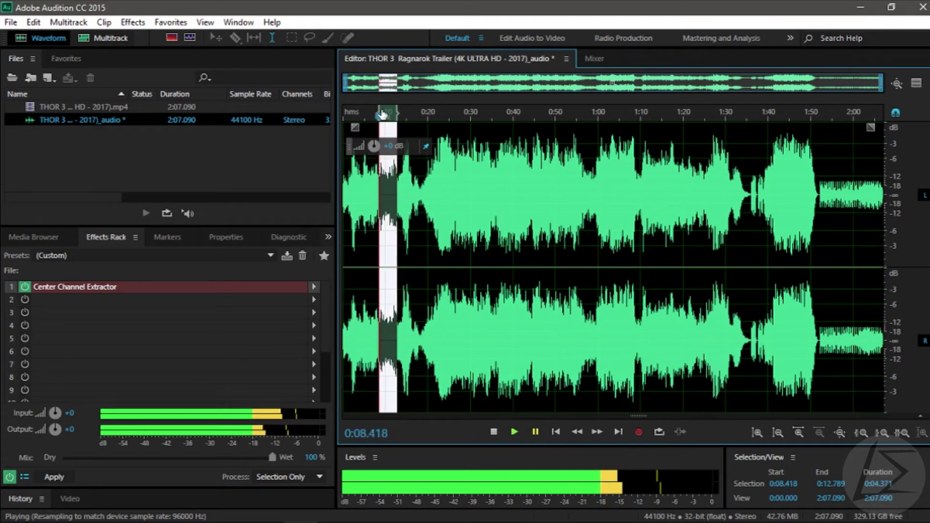
click(313, 299)
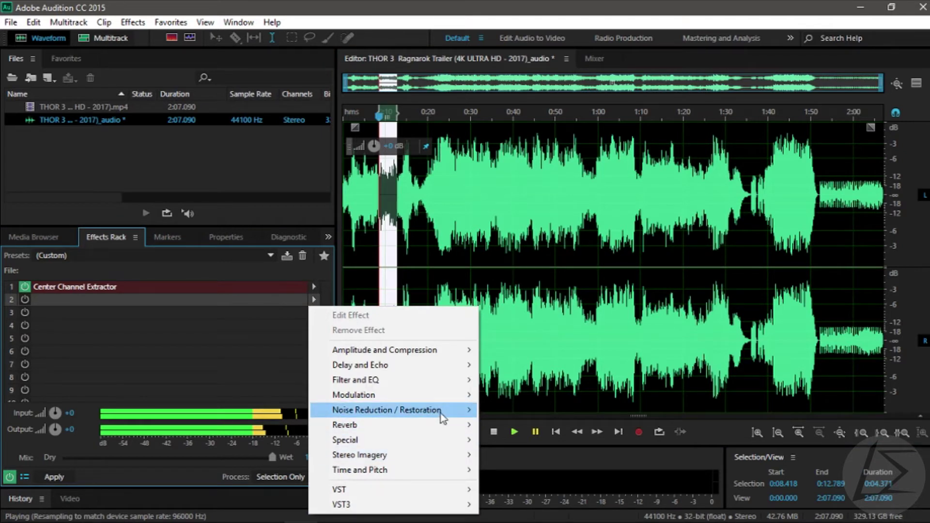
mouse_move(441, 413)
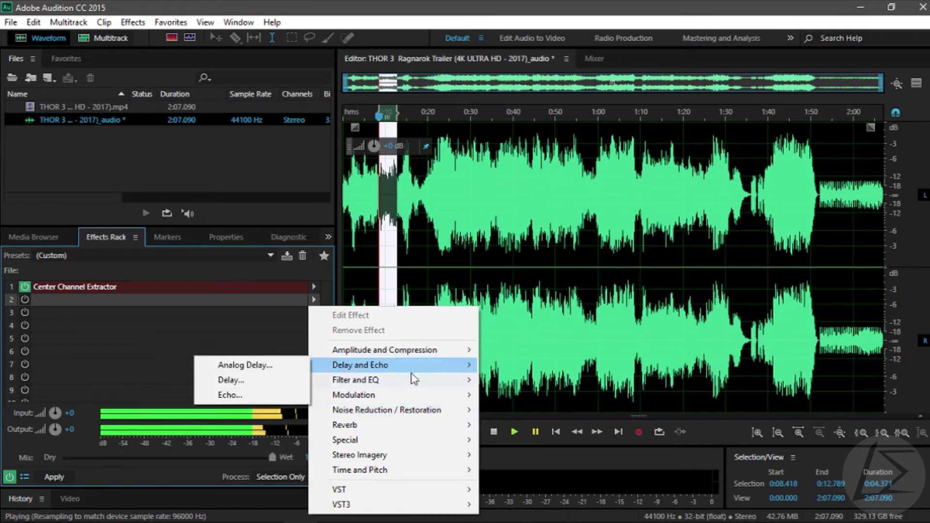
mouse_move(410, 374)
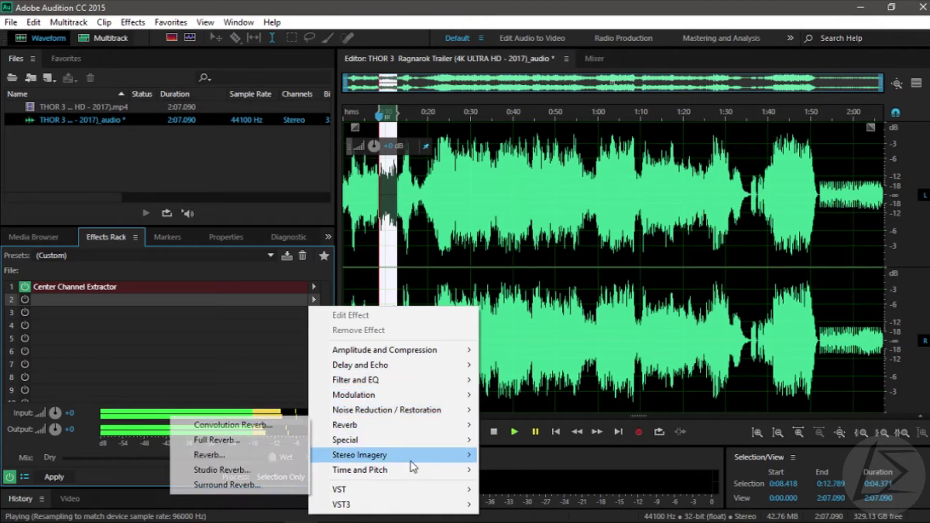
click(132, 22)
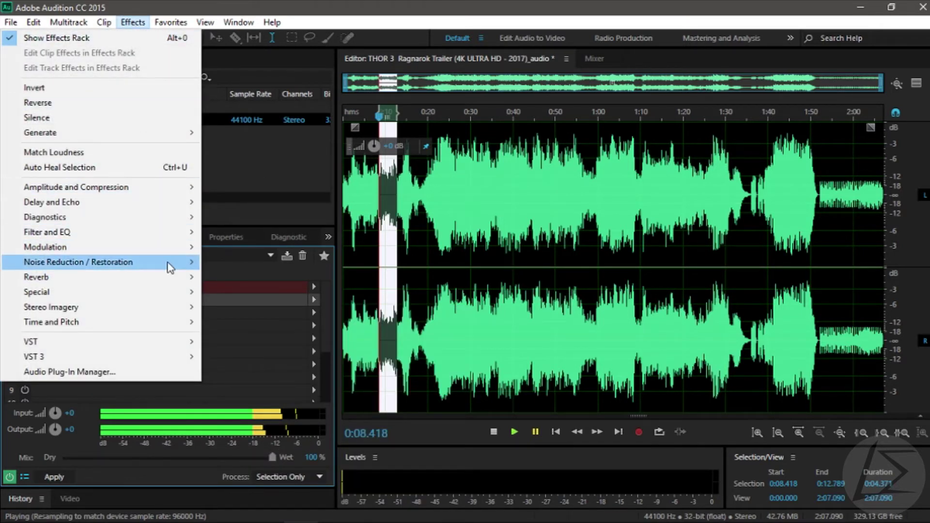
mouse_move(169, 268)
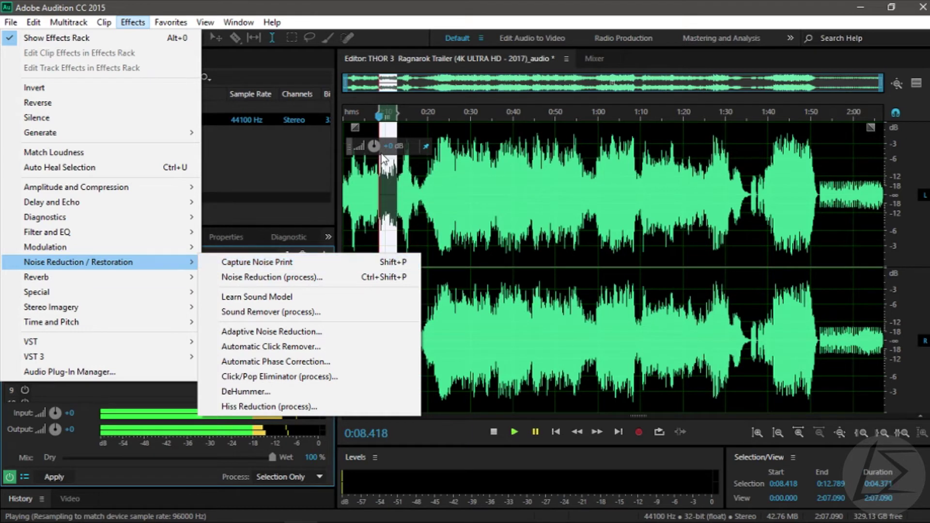
- Close the effects list, play to where the vocal begins, and trim the selection start to 0:10.065
click(381, 120)
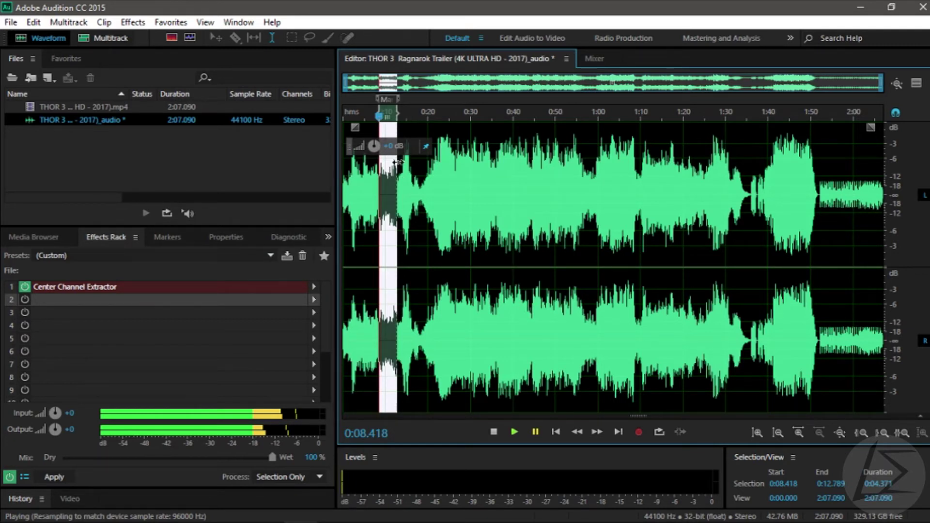
mouse_move(397, 161)
mouse_down()
mouse_move(470, 180)
mouse_move(397, 165)
mouse_up()
click(532, 432)
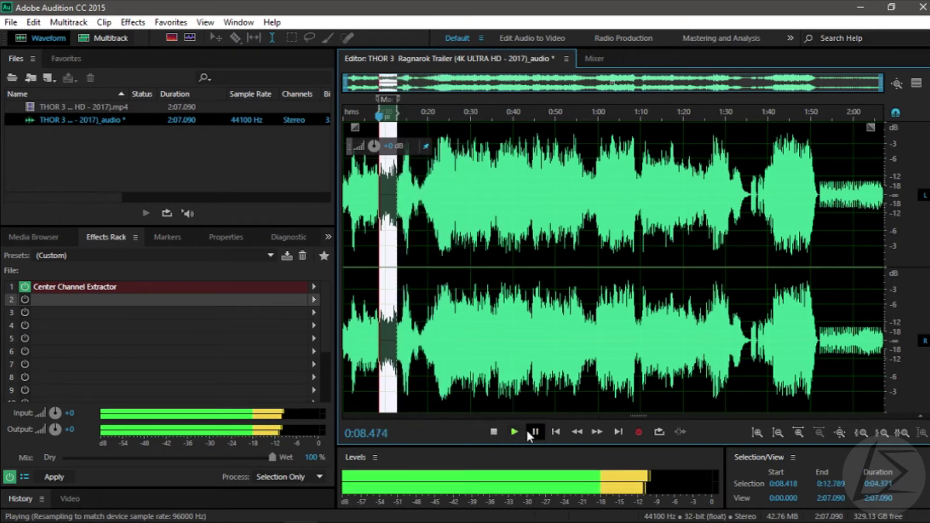
click(532, 431)
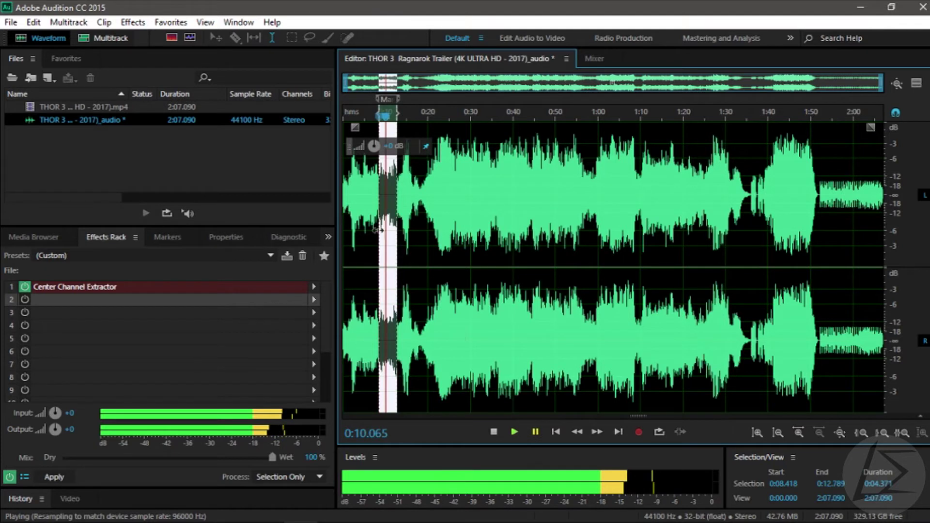
drag(379, 221, 385, 221)
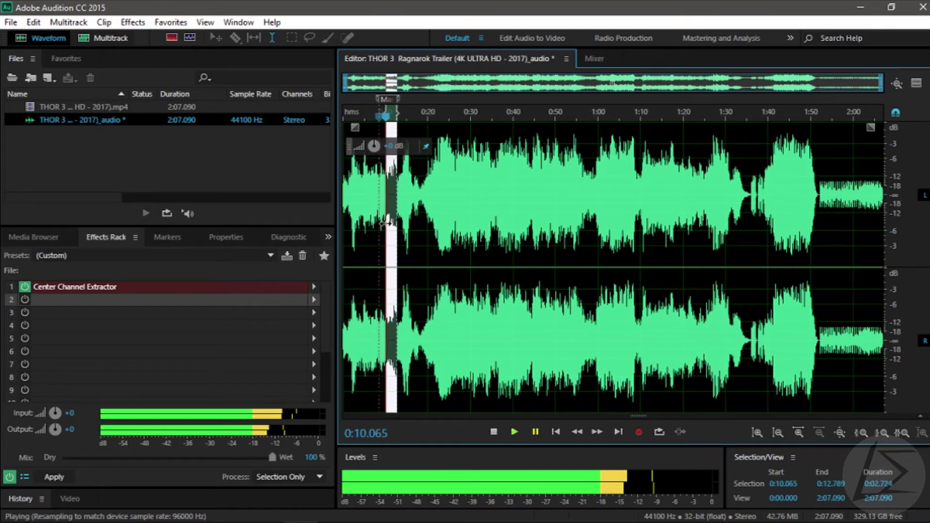
- Replay from the new start and trim the selection end to 0:11.845
click(525, 430)
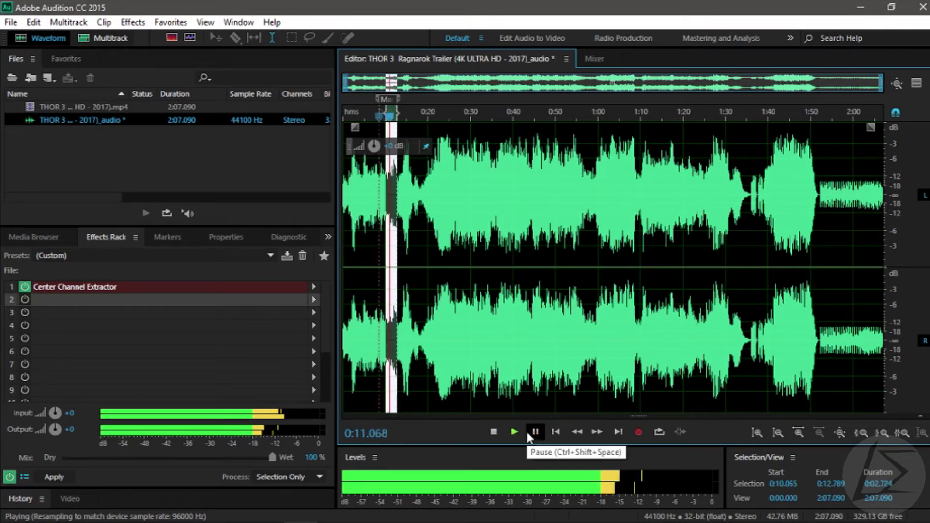
click(526, 430)
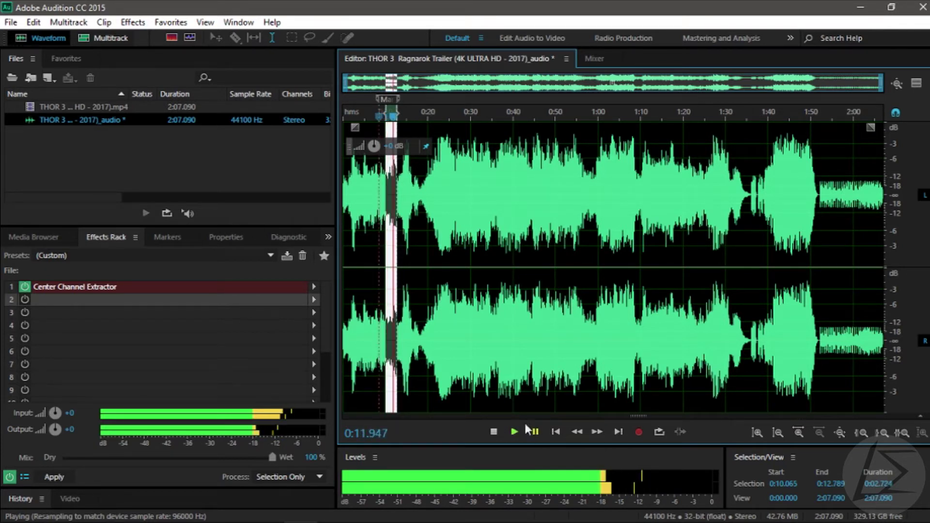
click(577, 428)
scroll(449, 242, up, 3)
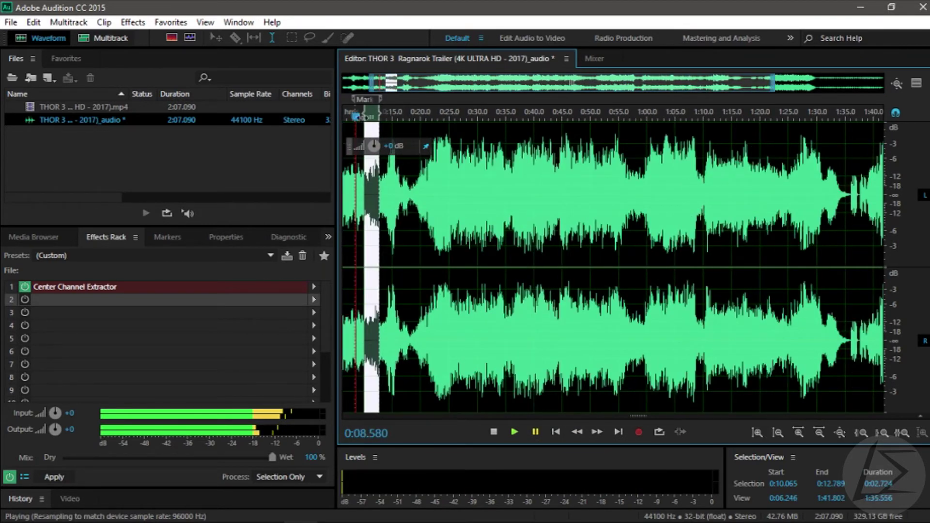
drag(360, 119, 377, 127)
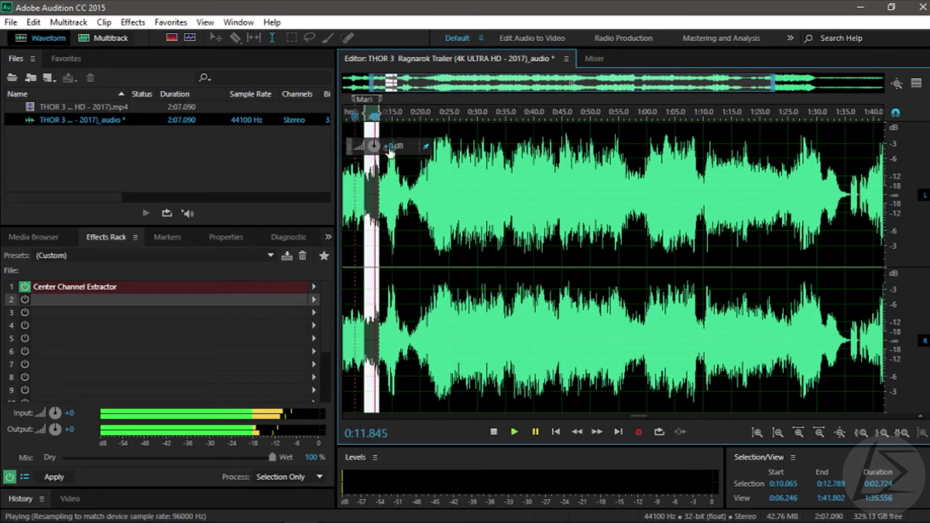
drag(379, 162, 375, 170)
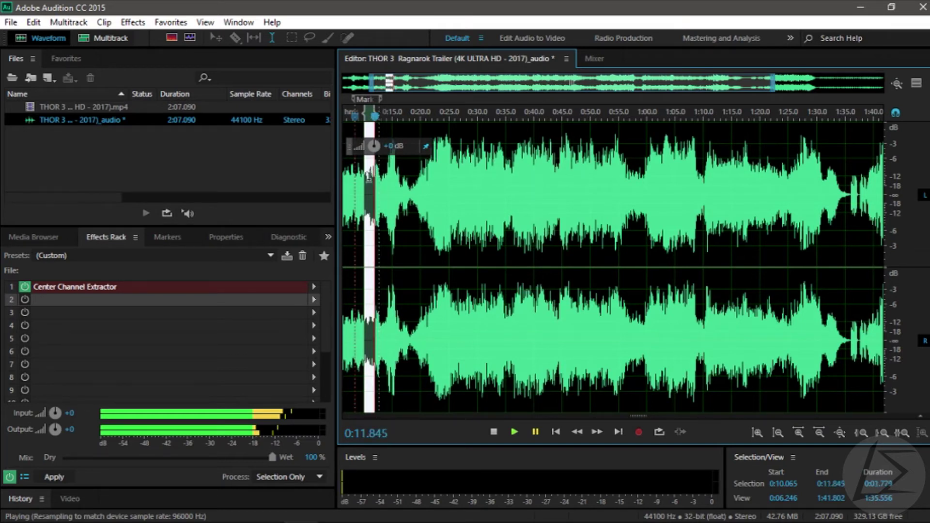
- Capture a noise print from the 0:10.065–0:11.845 selection via Noise Reduction / Restoration
click(133, 22)
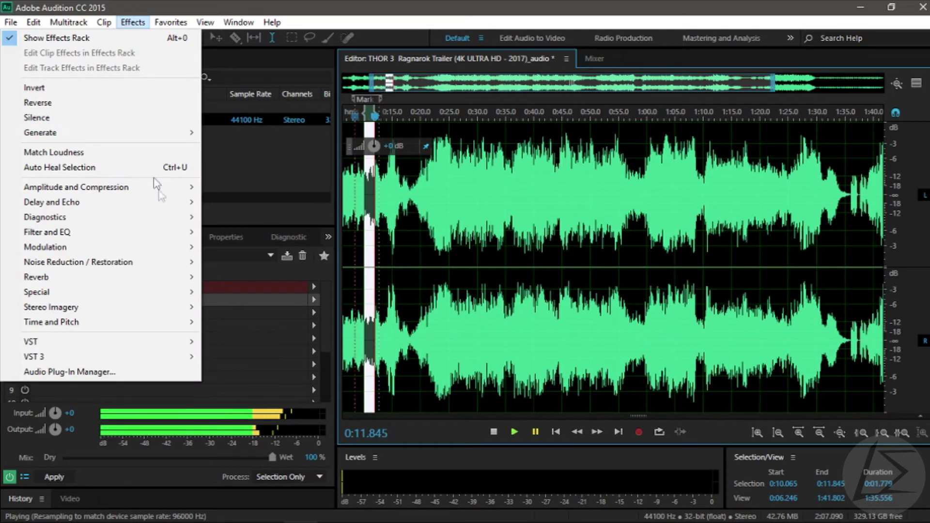
mouse_move(189, 262)
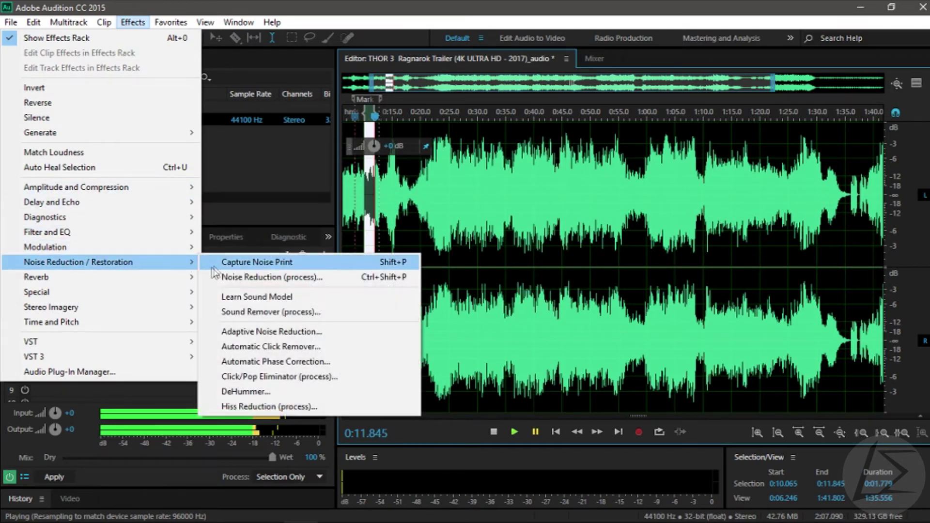
click(275, 263)
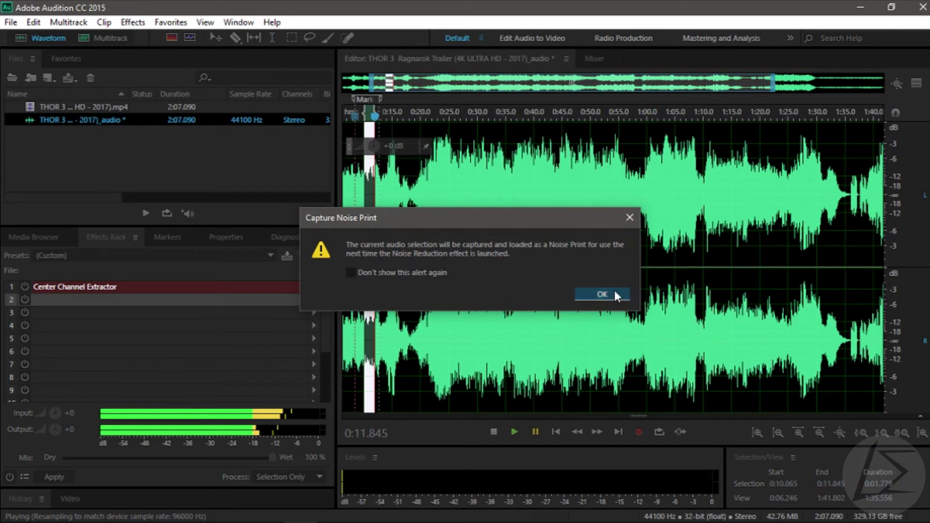
click(601, 294)
click(137, 23)
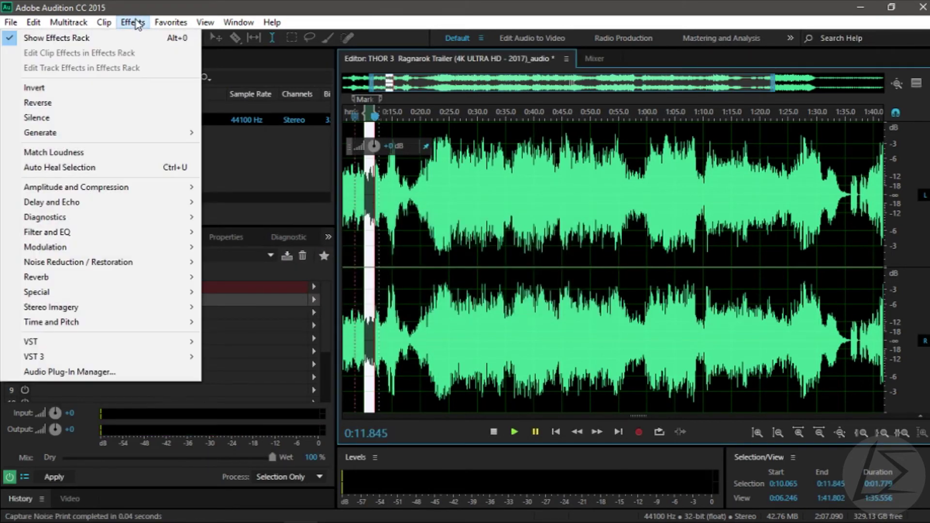
mouse_move(180, 263)
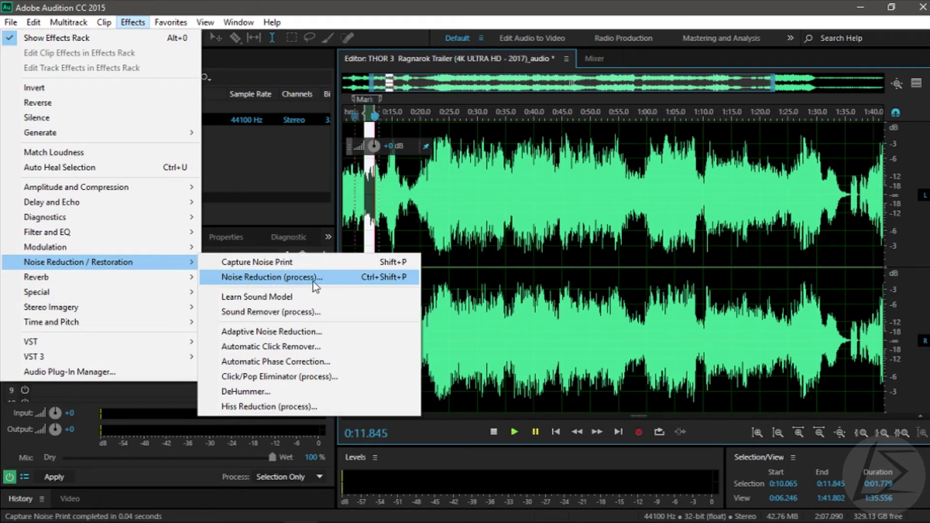
- Open Noise Reduction (process) and preview its effect on the selection
click(313, 280)
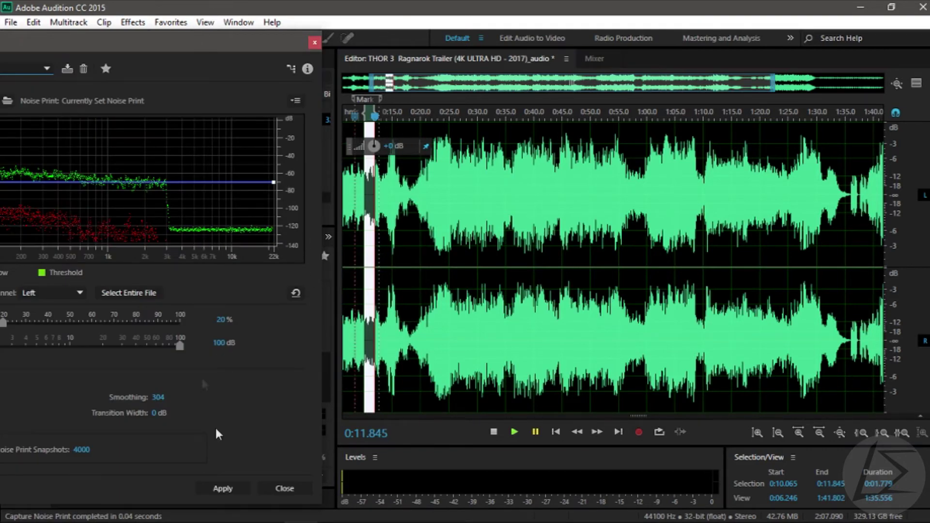
drag(120, 48, 779, 54)
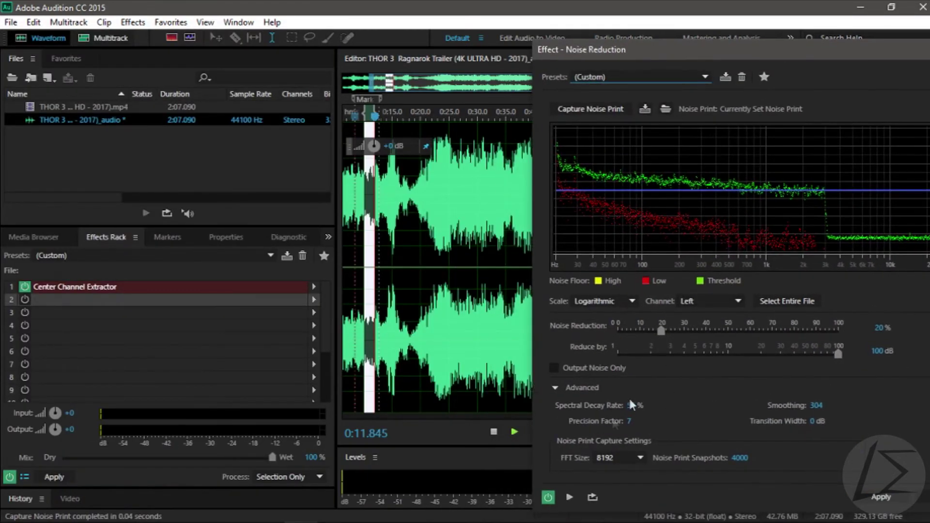
click(573, 494)
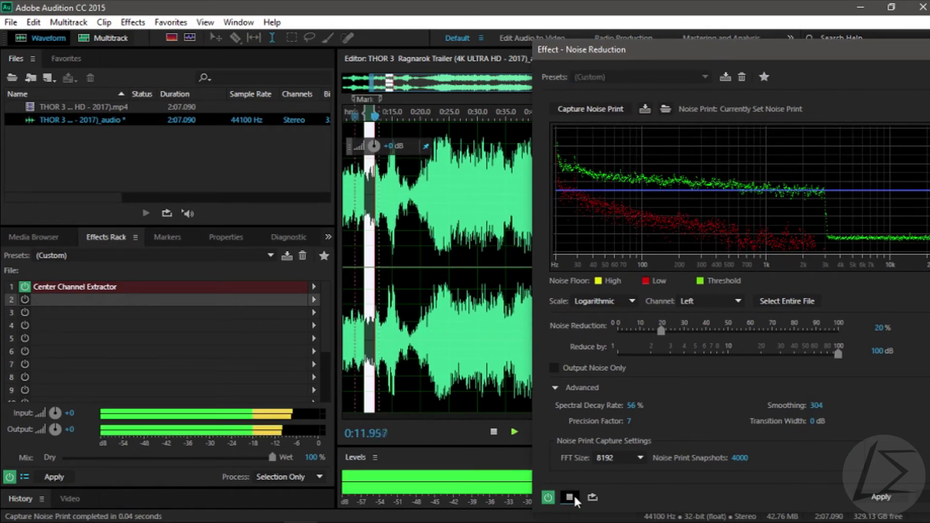
click(573, 493)
click(386, 115)
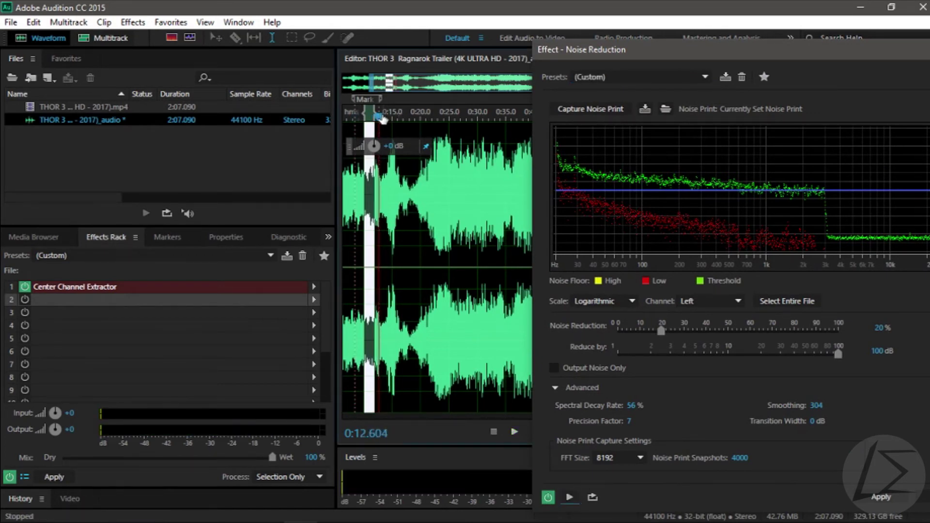
key(space)
click(570, 498)
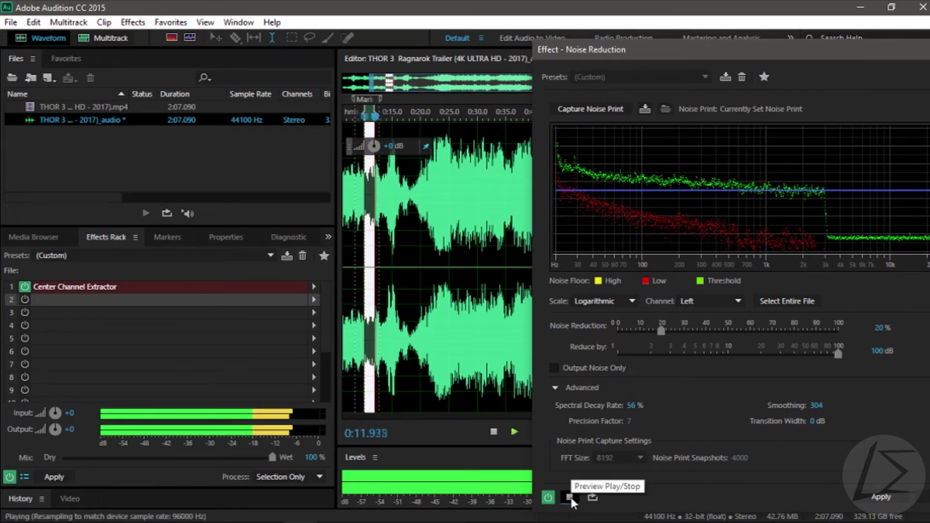
click(570, 497)
- Float the Noise Reduction window, extend the selection end to 0:12.789, and close the window
drag(684, 50, 631, 10)
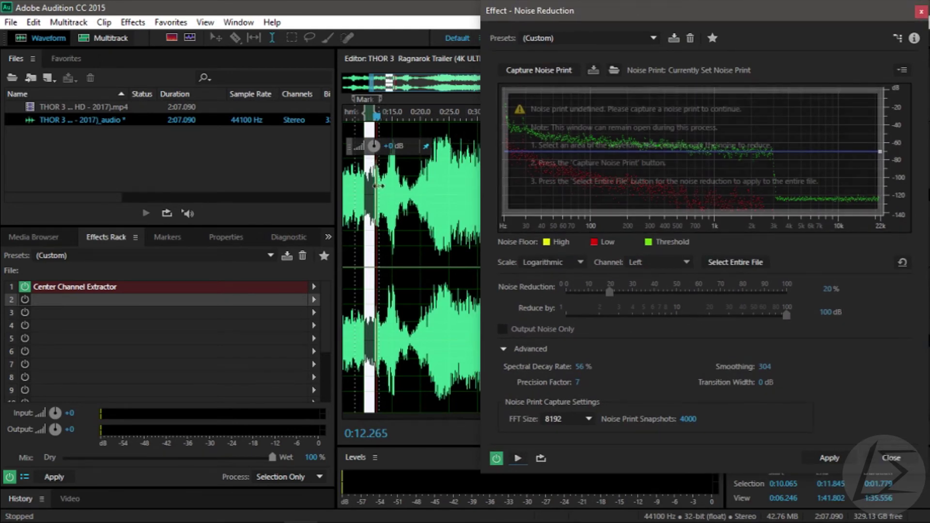
drag(375, 190, 383, 191)
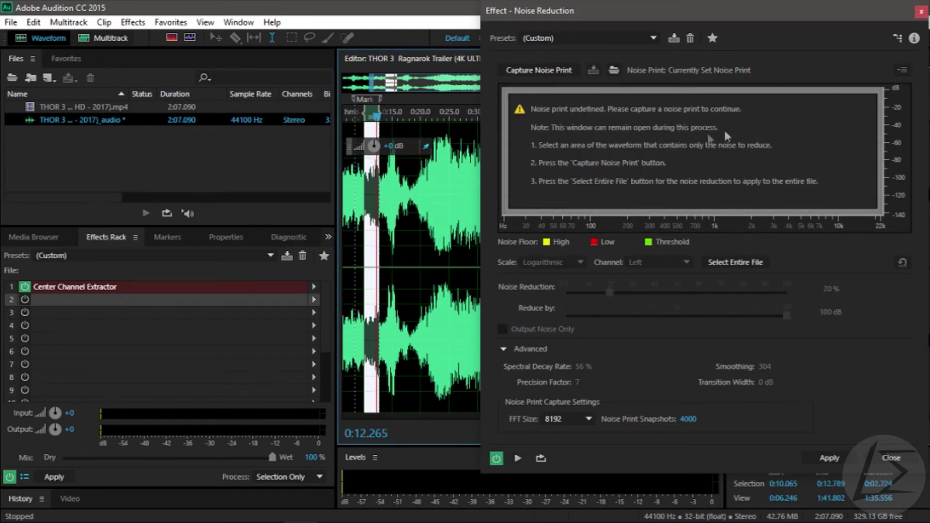
click(921, 10)
- Shorten the selection to end at 0:12.000 and scrub through the quiet stretch
scroll(379, 188, up, 3)
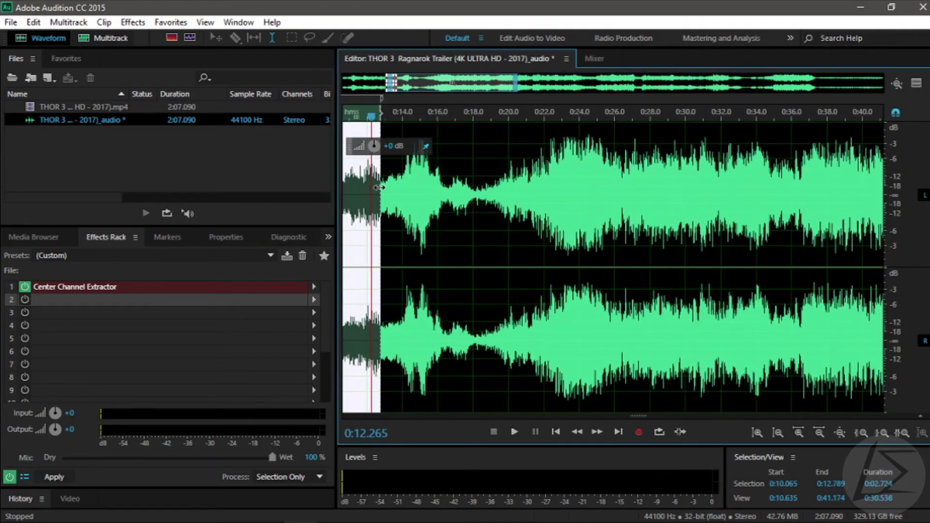
mouse_move(378, 188)
mouse_down()
mouse_move(349, 187)
mouse_move(361, 186)
mouse_up()
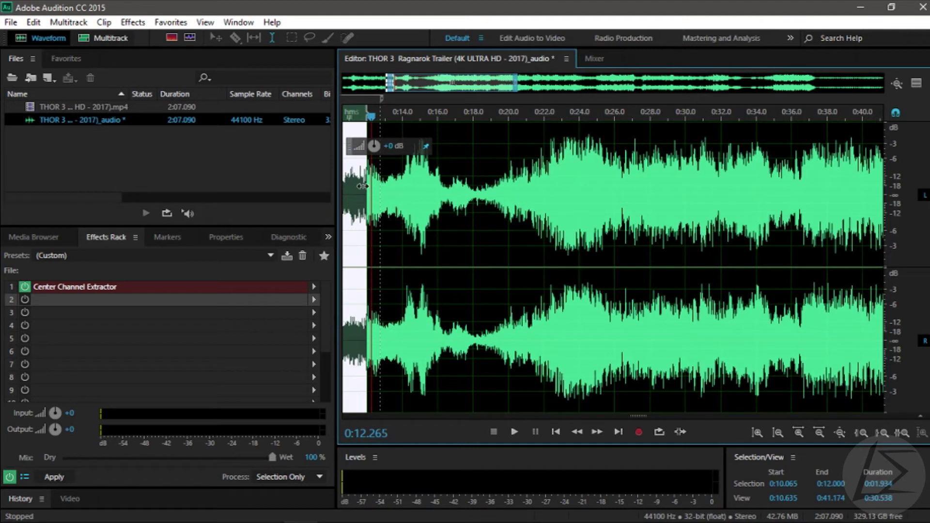
mouse_move(371, 117)
mouse_down()
mouse_move(353, 116)
mouse_move(369, 117)
mouse_up()
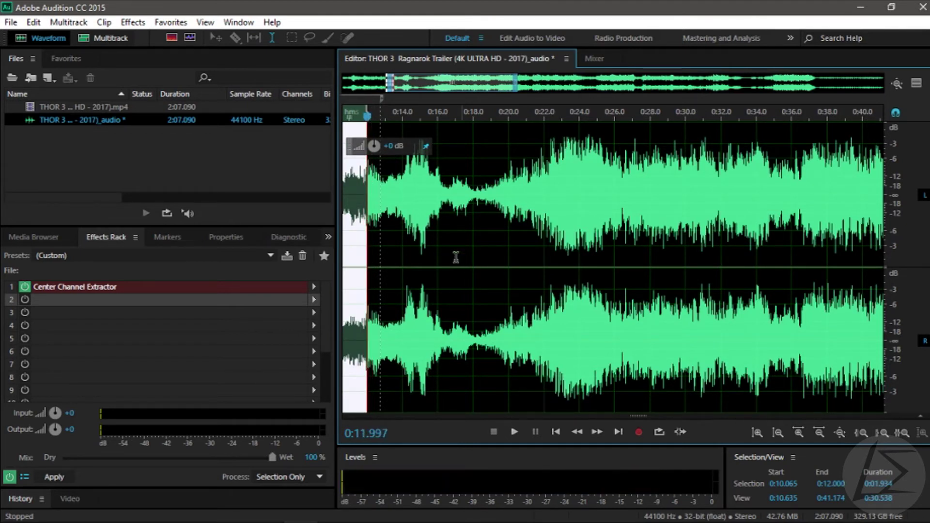
- Capture a noise print from 0:10.065–0:12.000, then extend the selection start back to 0:08.418
scroll(436, 261, down, 2)
click(134, 23)
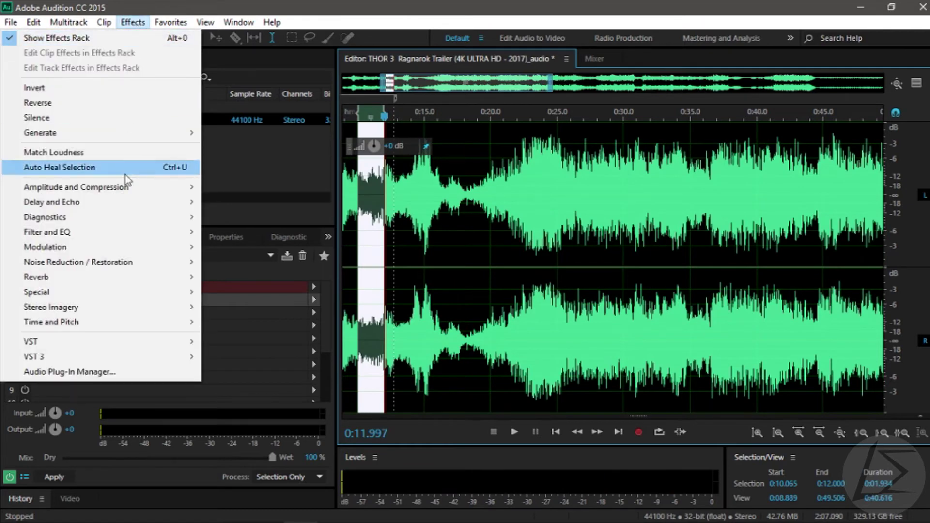
mouse_move(193, 266)
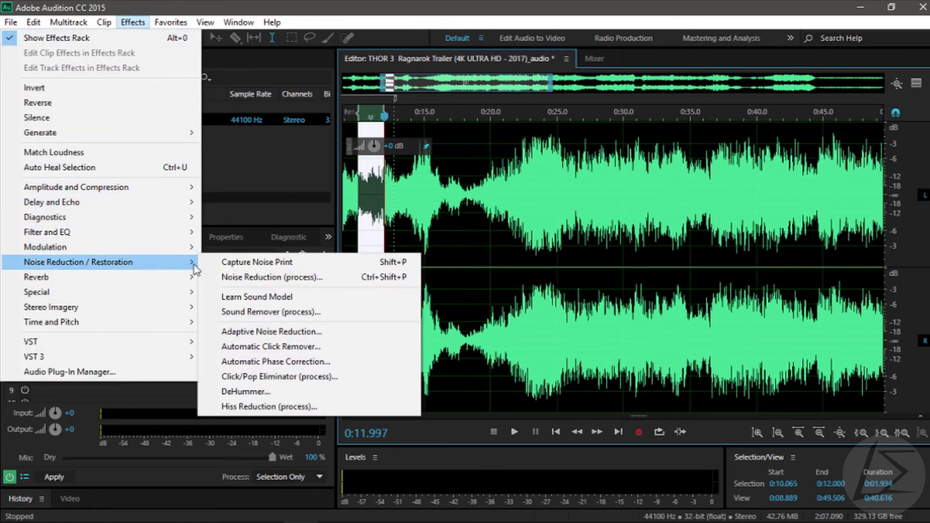
click(303, 267)
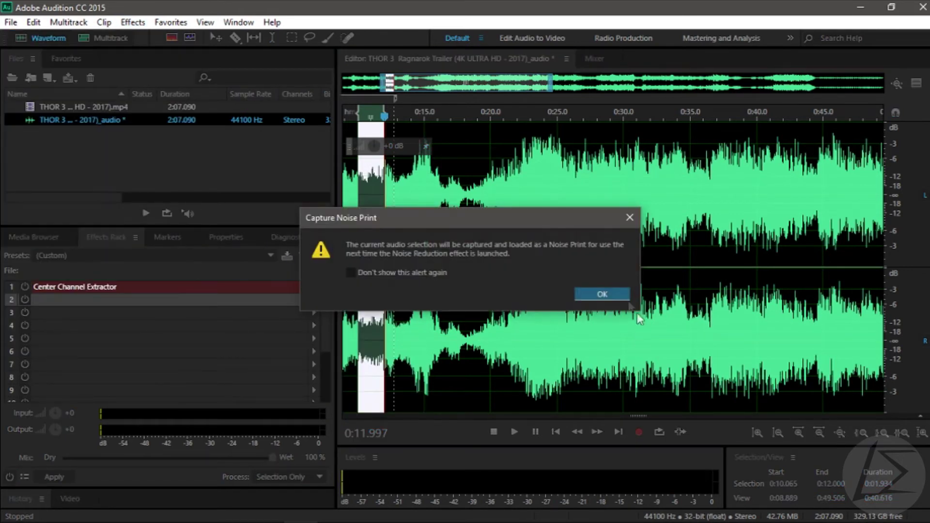
click(619, 291)
scroll(374, 186, down, 1)
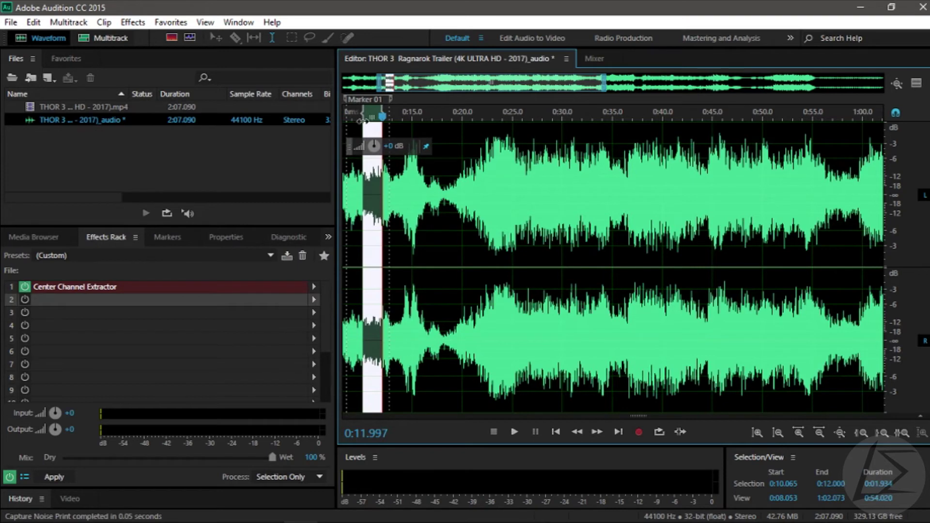
drag(365, 120, 394, 129)
- Preview and apply 20% Noise Reduction (100 dB) to the 0:08.418–0:12.789 selection
click(133, 22)
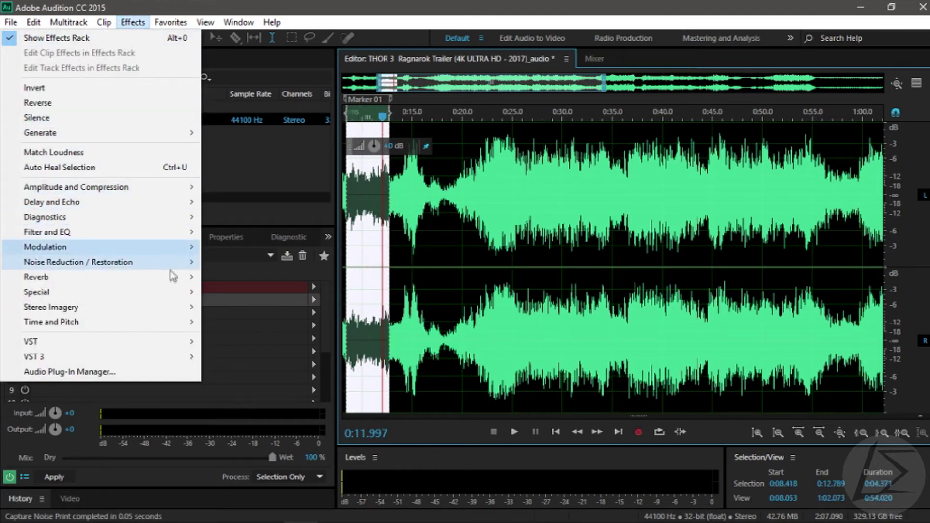
mouse_move(171, 267)
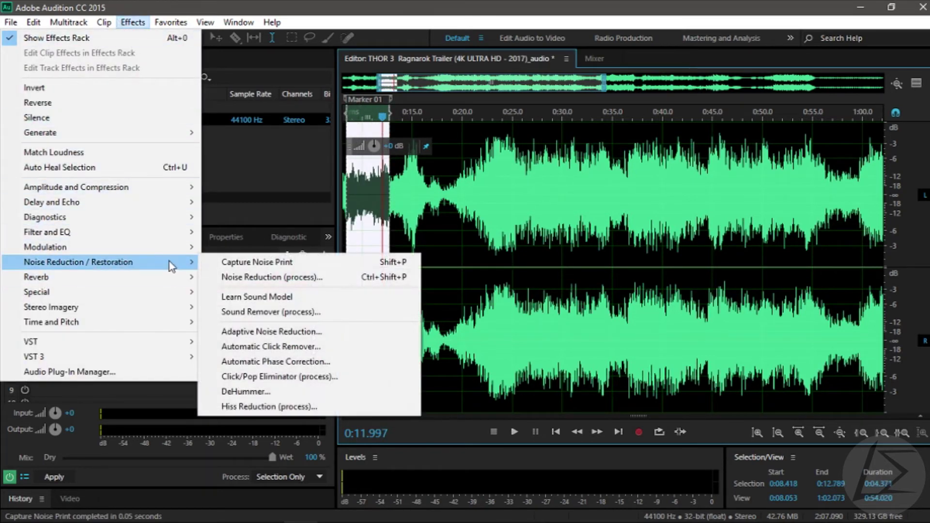
click(257, 276)
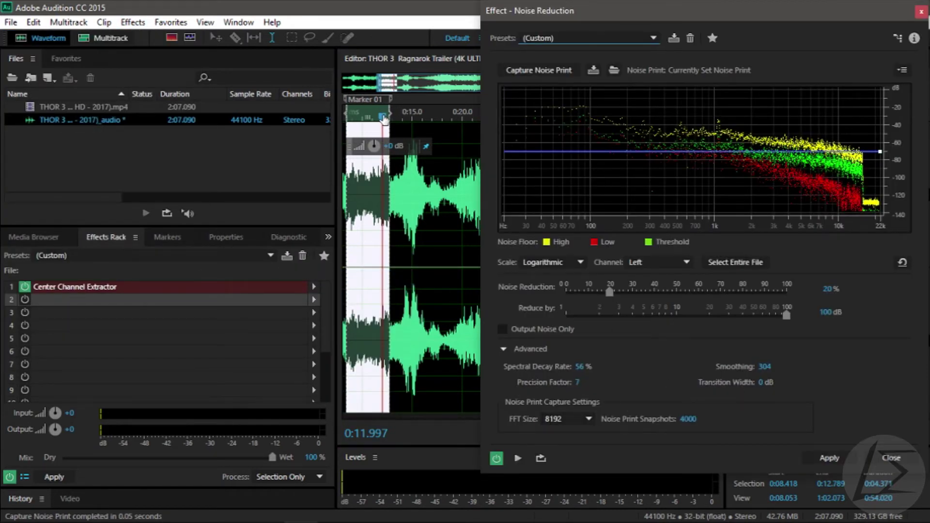
drag(382, 115, 348, 114)
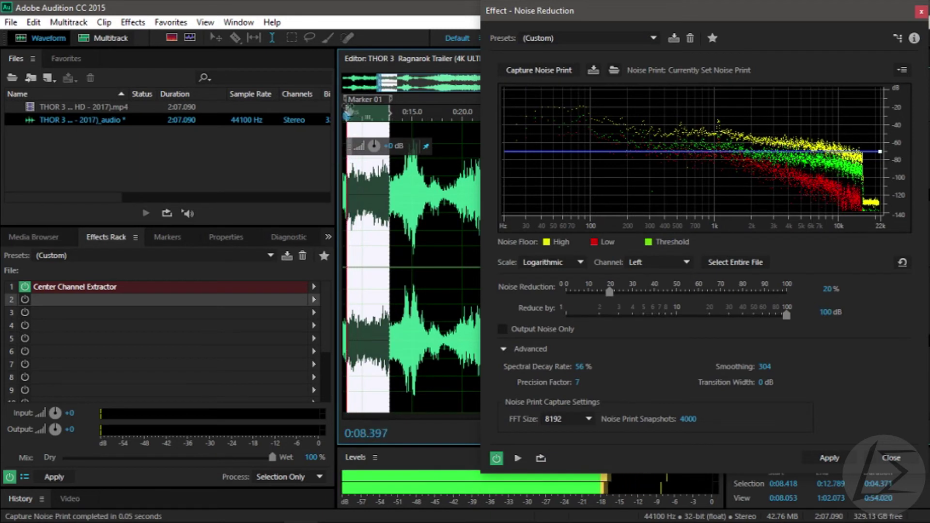
click(517, 458)
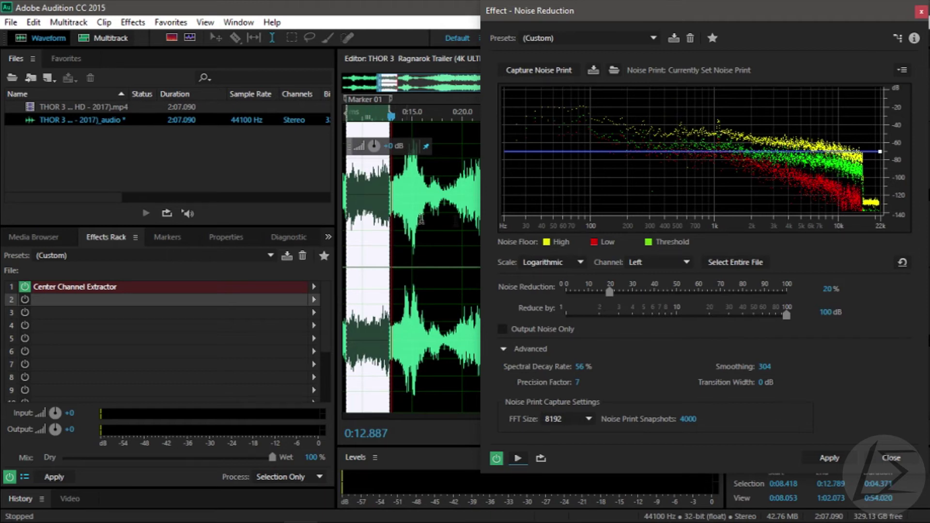
click(842, 458)
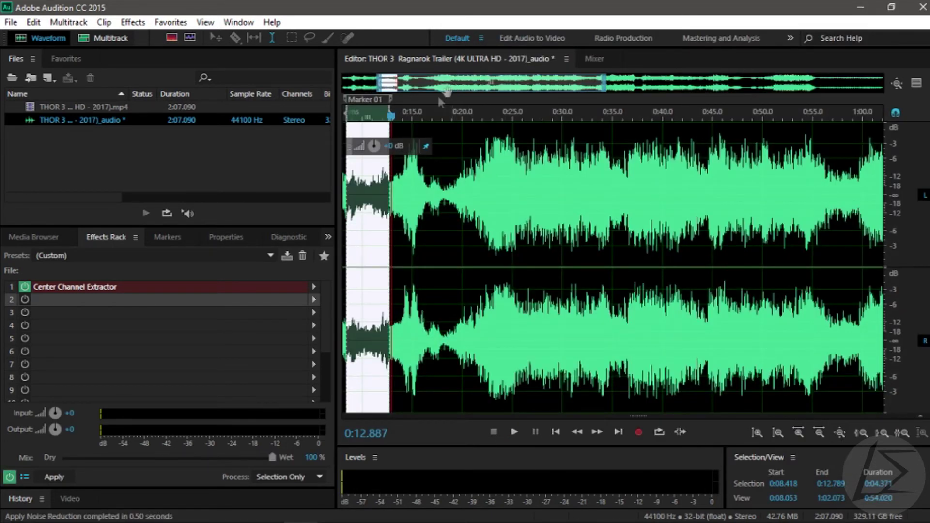
click(316, 301)
- Add a Center Channel Extractor in rack slot 2 with the Amplify Vocals 6dB preset, then play the selection
mouse_move(433, 458)
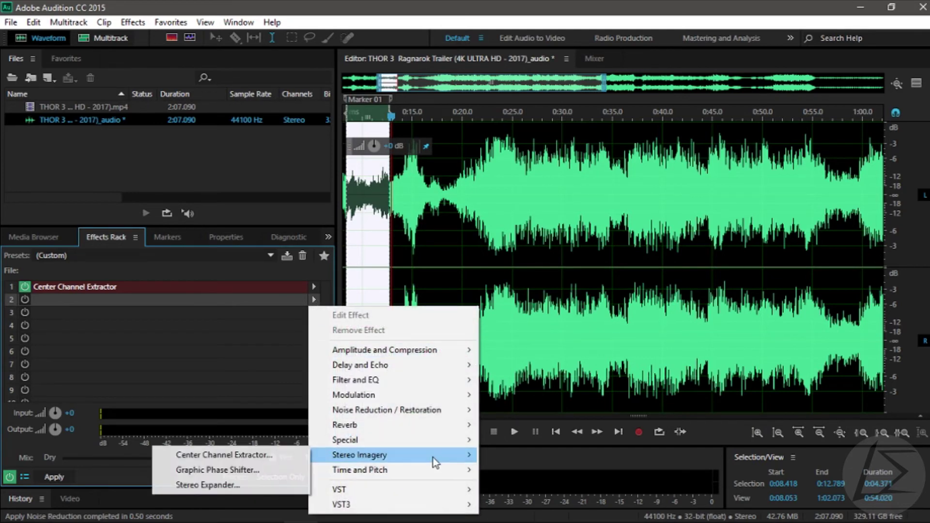
click(237, 454)
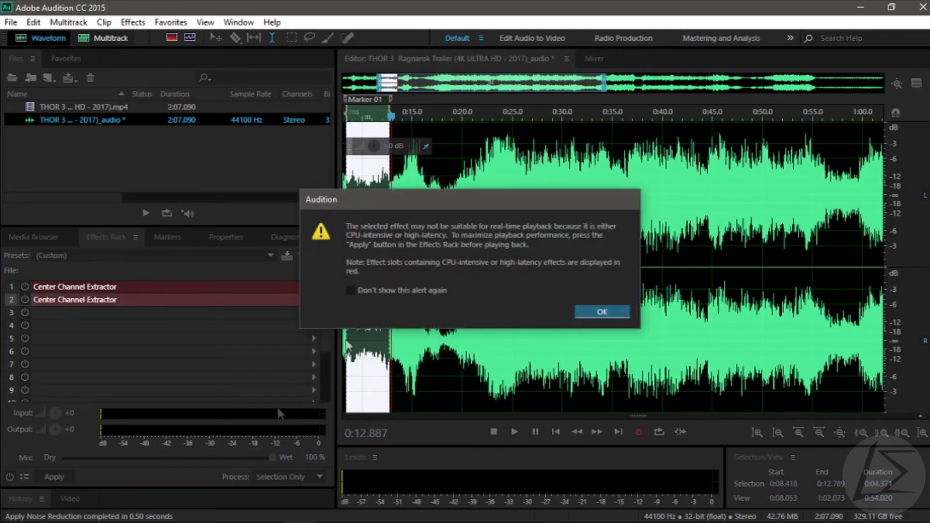
click(601, 312)
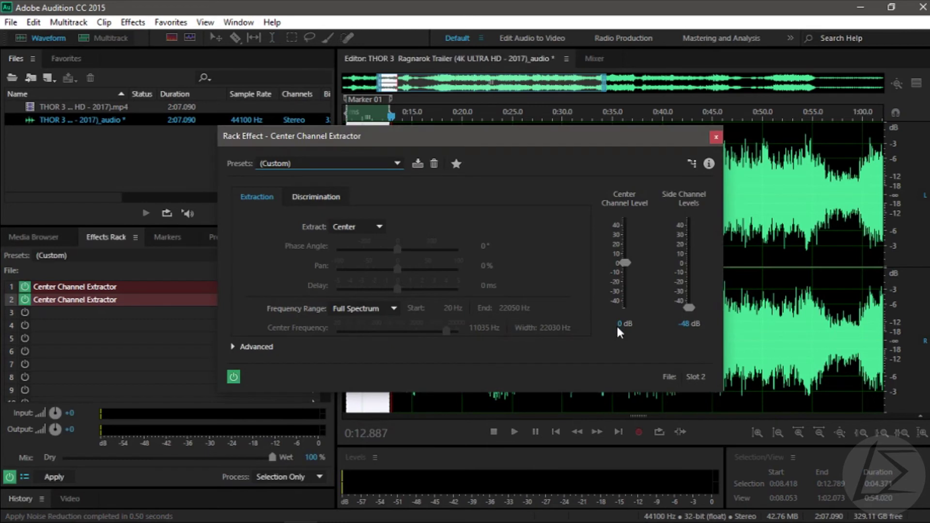
click(387, 164)
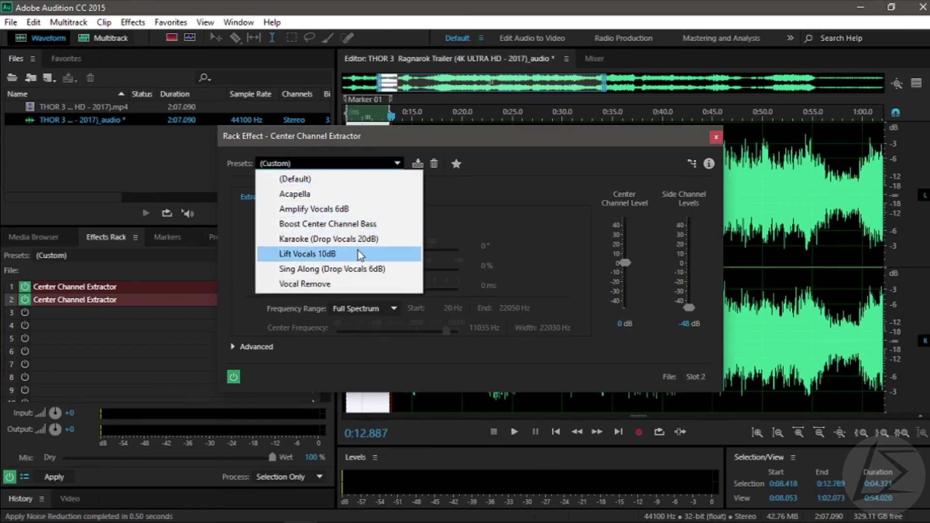
click(341, 209)
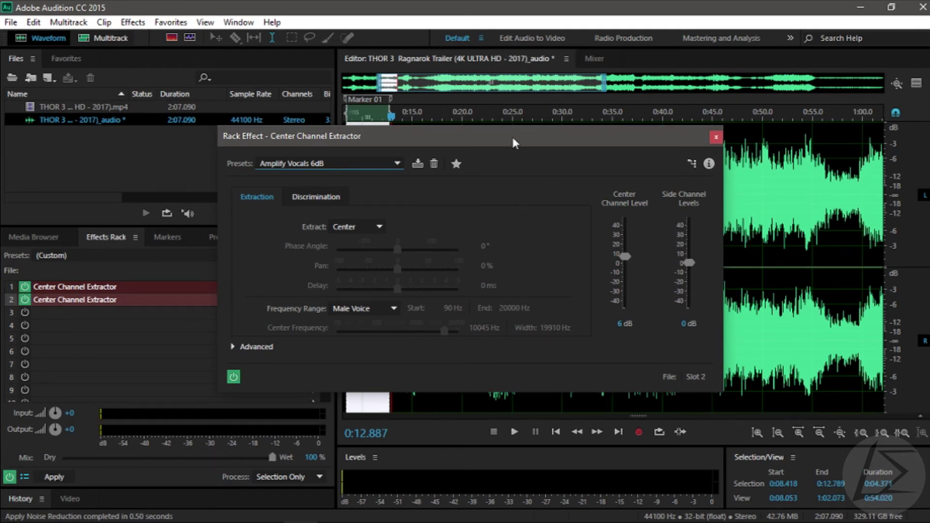
click(716, 139)
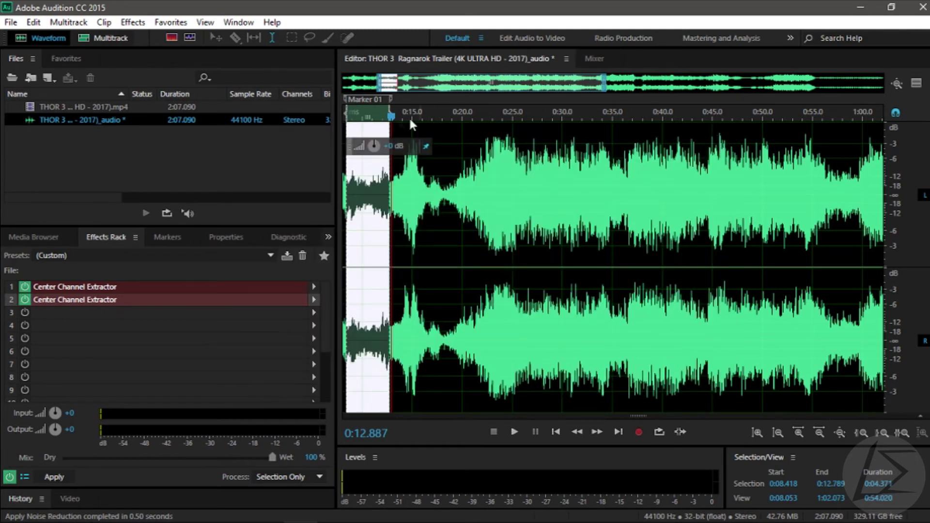
key(space)
key(space)
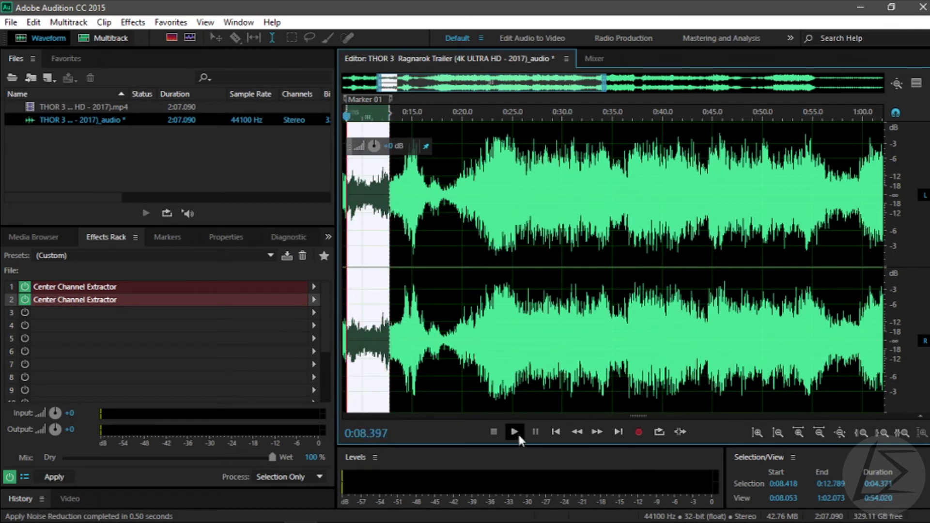
click(515, 431)
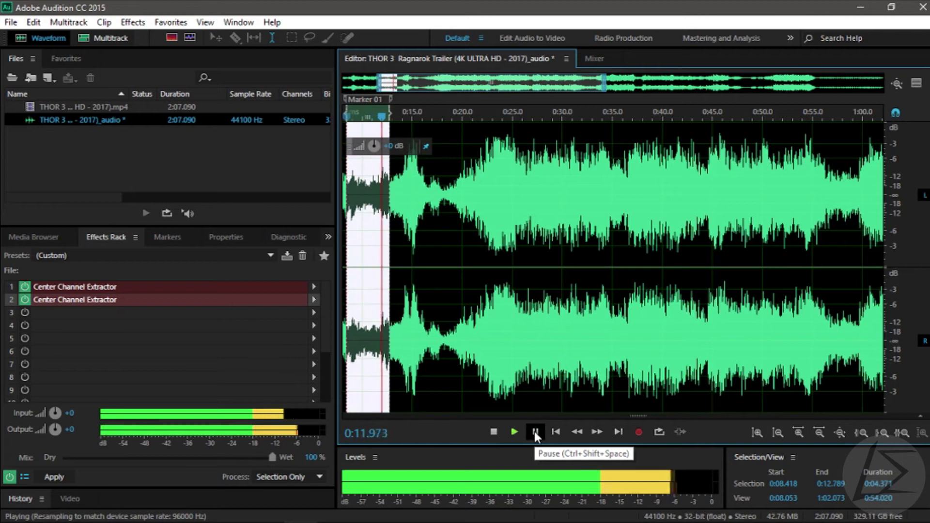
click(535, 431)
drag(387, 115, 352, 120)
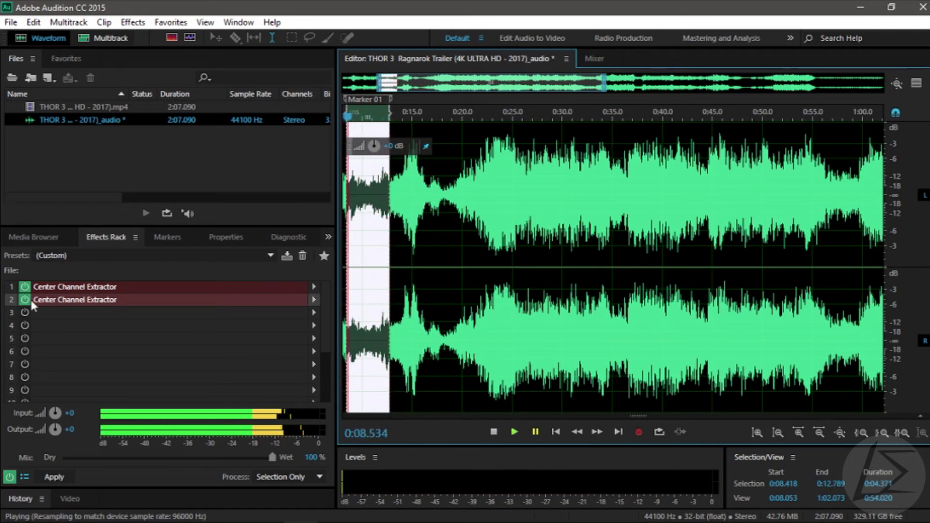
click(23, 298)
click(529, 433)
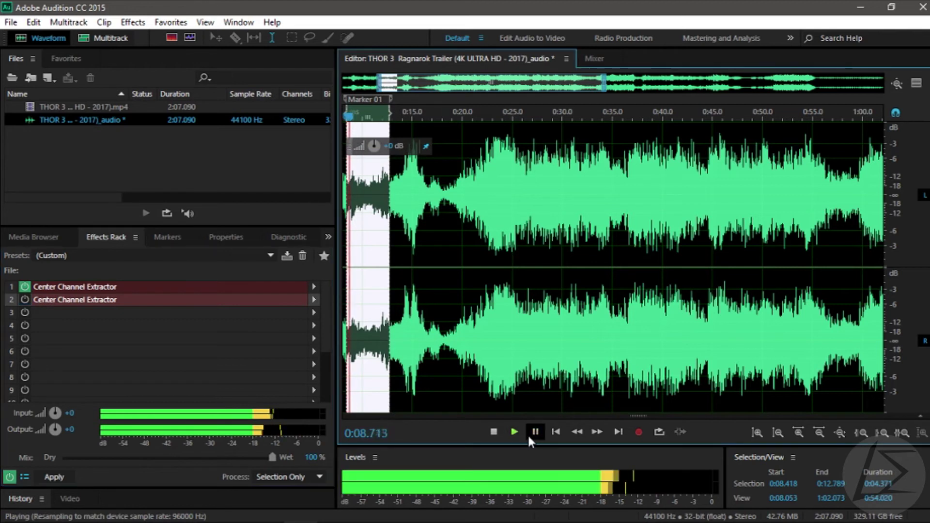
click(530, 433)
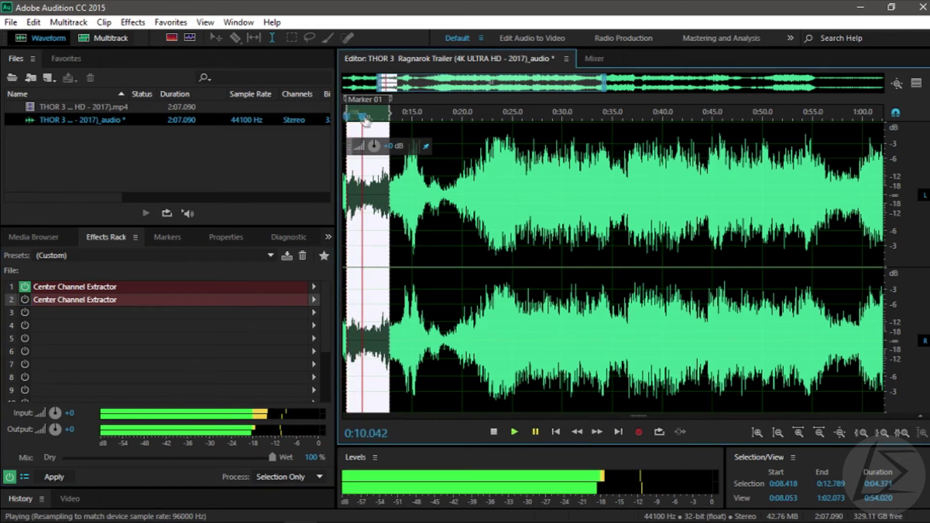
drag(366, 120, 349, 120)
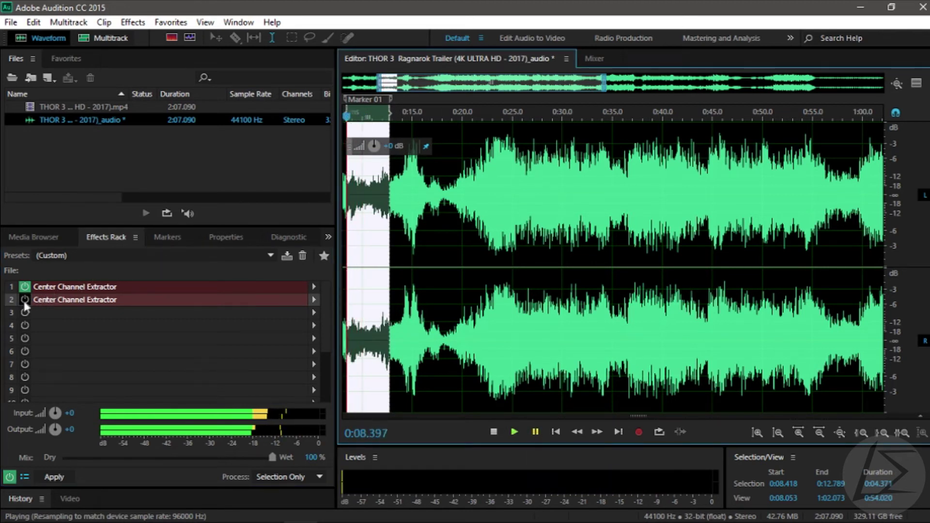
click(23, 299)
click(531, 432)
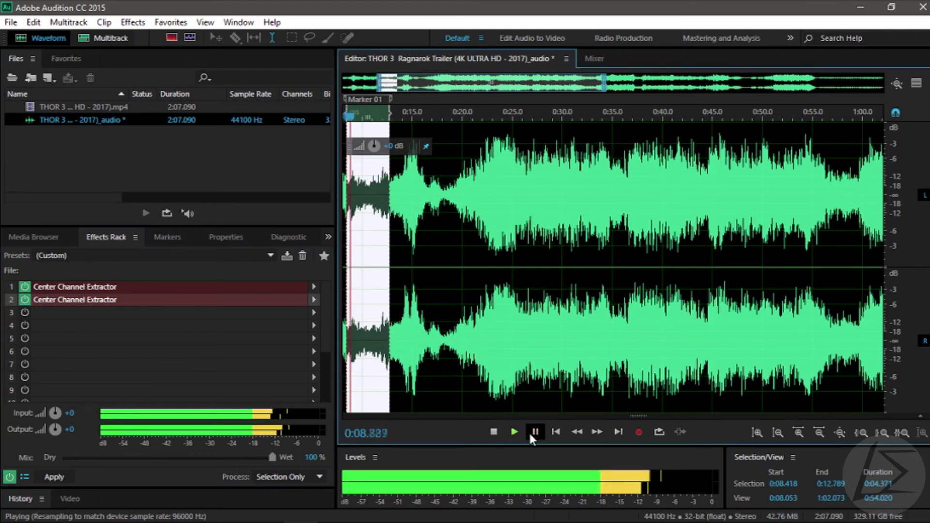
click(531, 432)
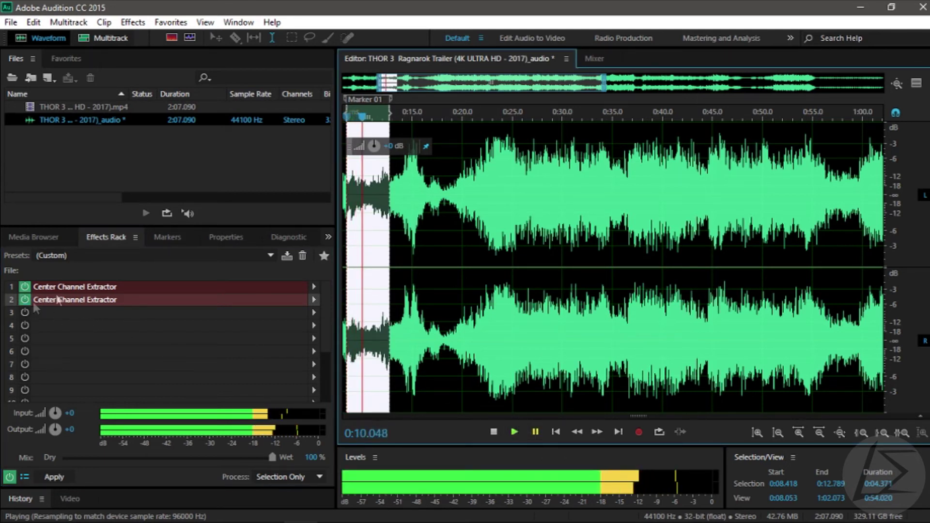
click(317, 299)
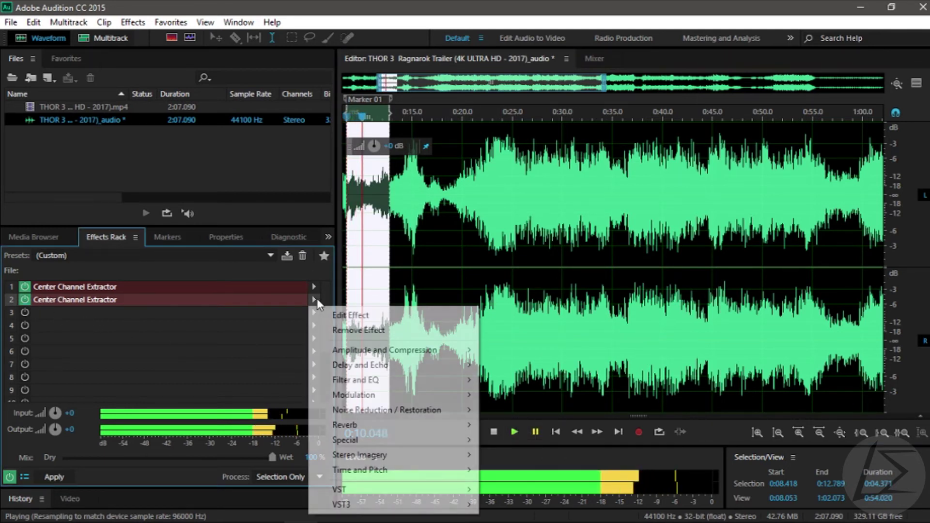
- Switch the second extractor to Lift Vocals 10dB with side channels at -16.5 dB and preview
click(353, 320)
click(360, 163)
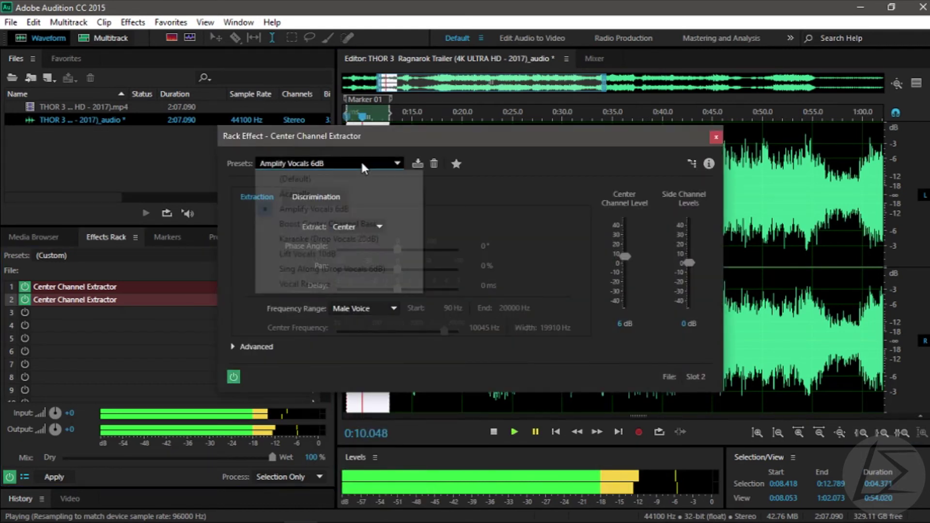
click(378, 255)
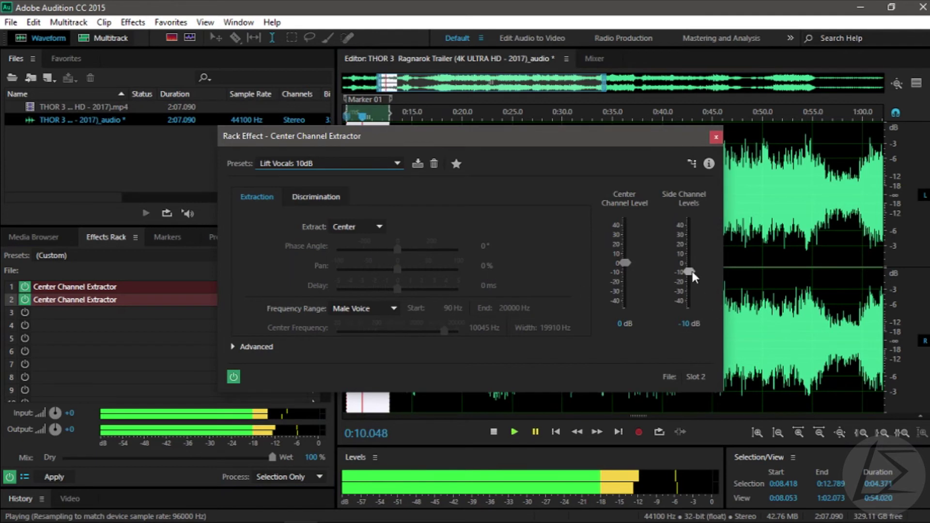
drag(693, 271, 693, 276)
click(716, 137)
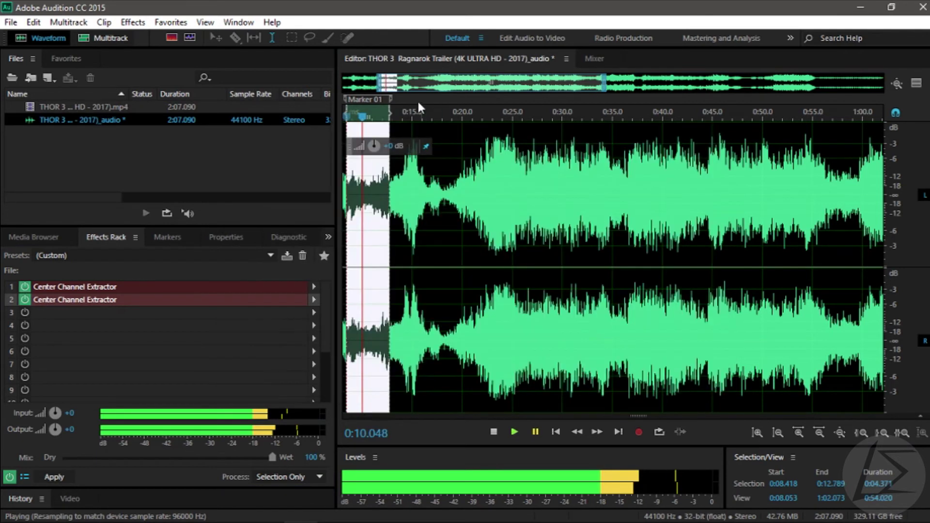
drag(361, 116, 347, 117)
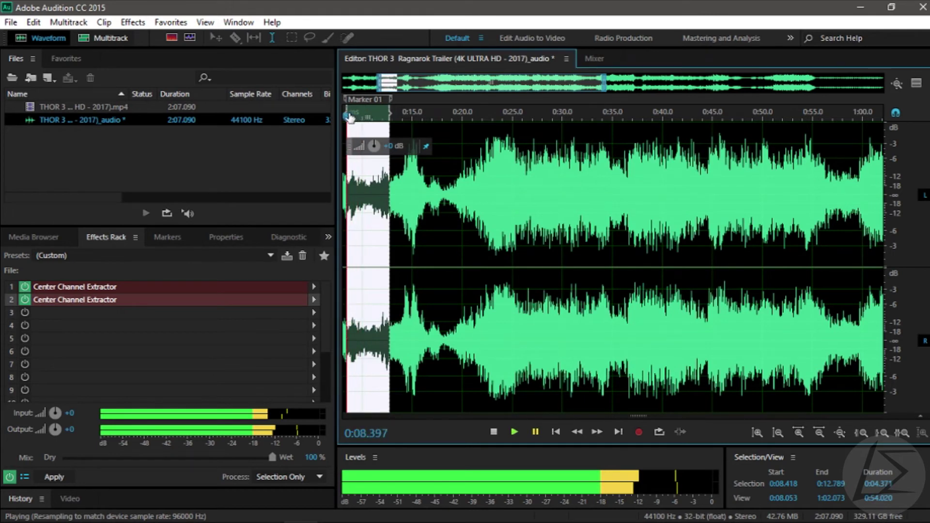
click(514, 432)
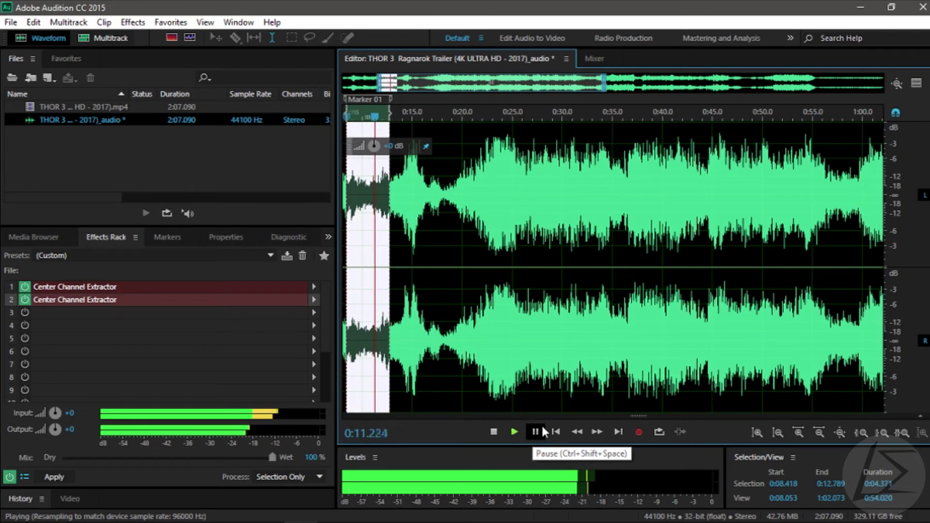
click(542, 431)
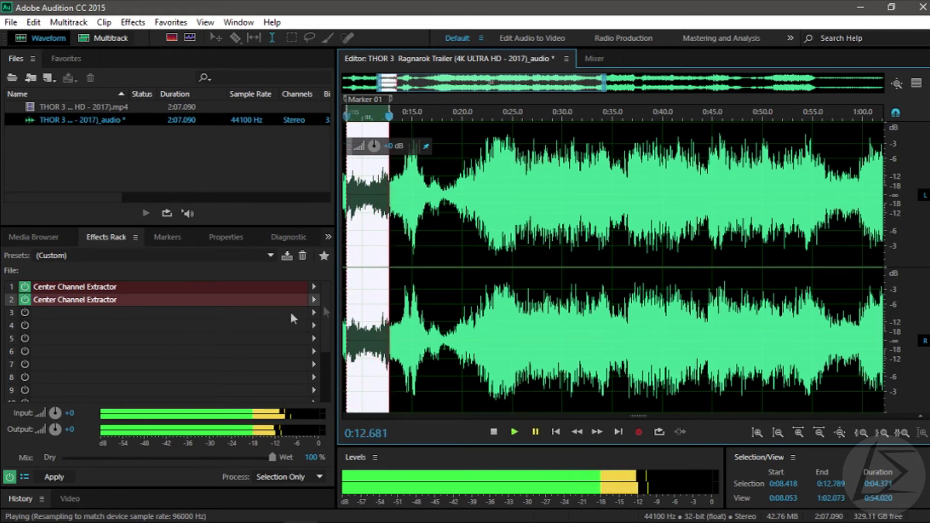
- Recheck the second extractor's settings, preview the selection again, and return the playhead to its start
click(315, 299)
click(329, 313)
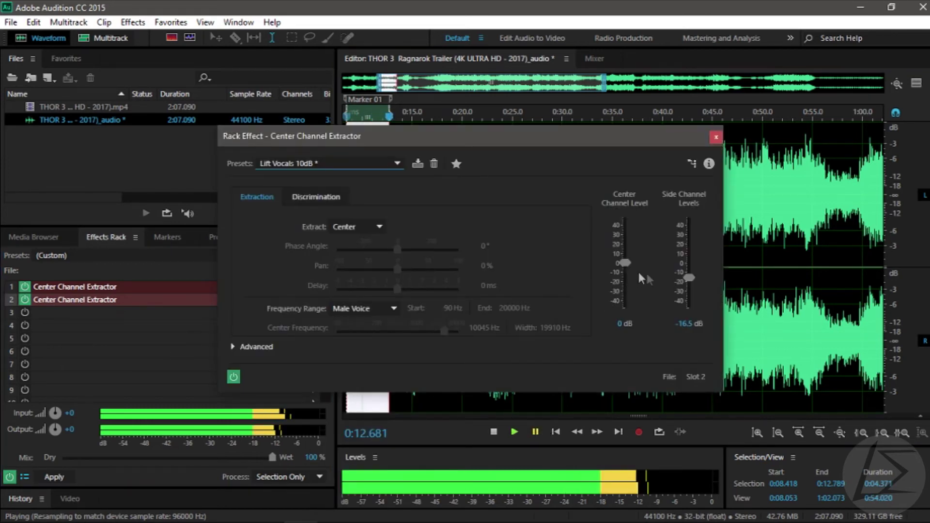
click(716, 137)
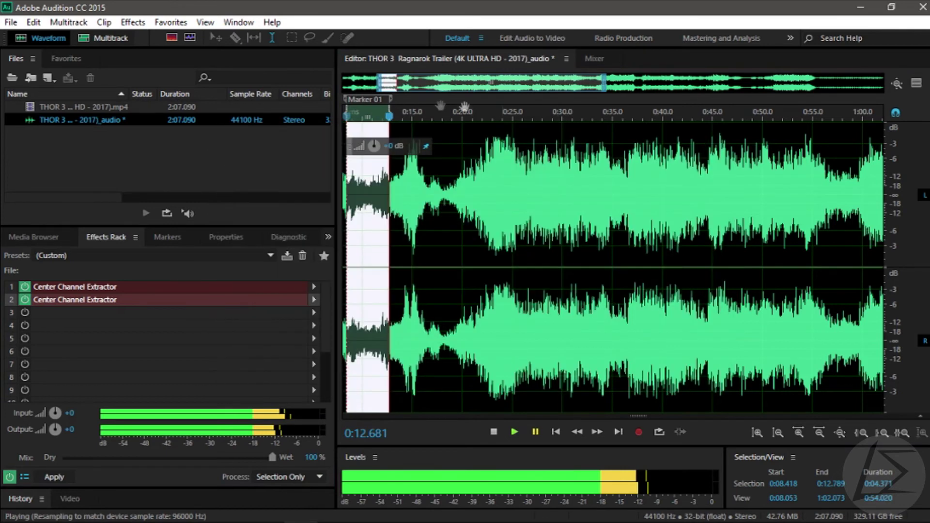
key(space)
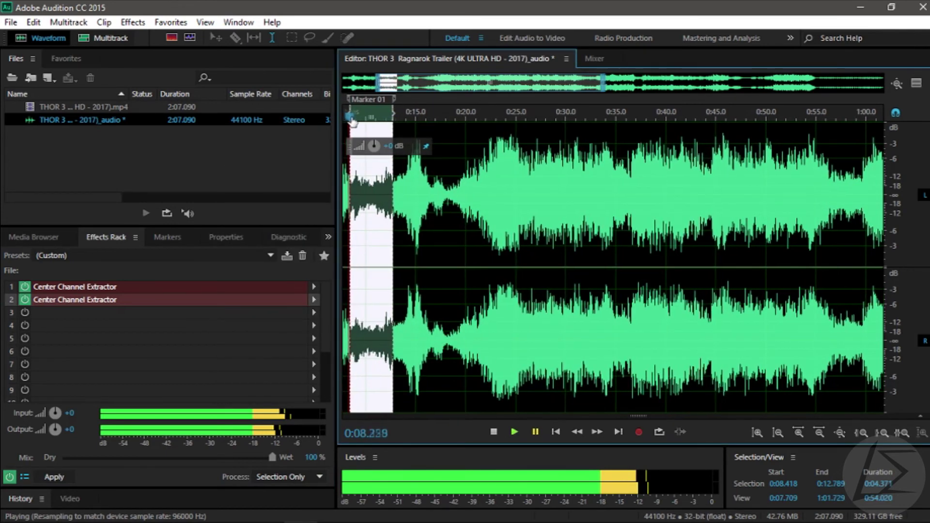
click(535, 432)
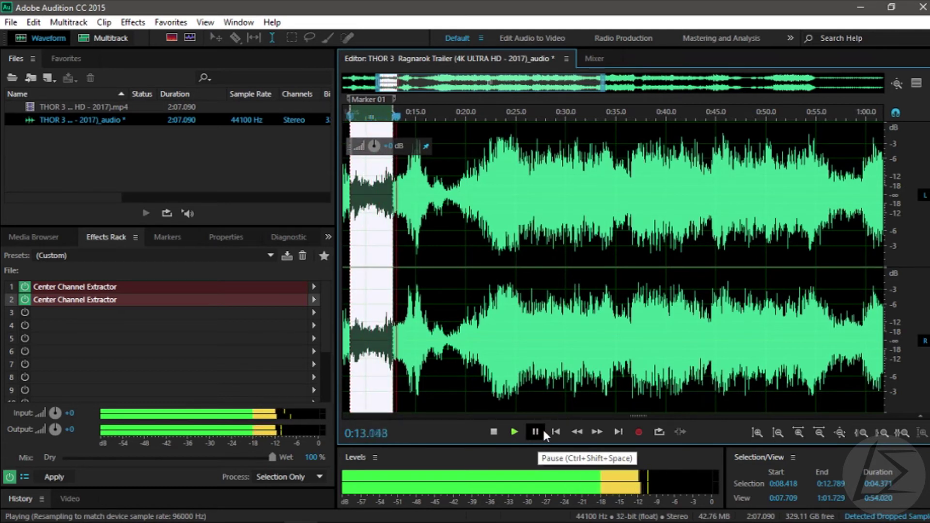
click(535, 431)
drag(402, 115, 357, 147)
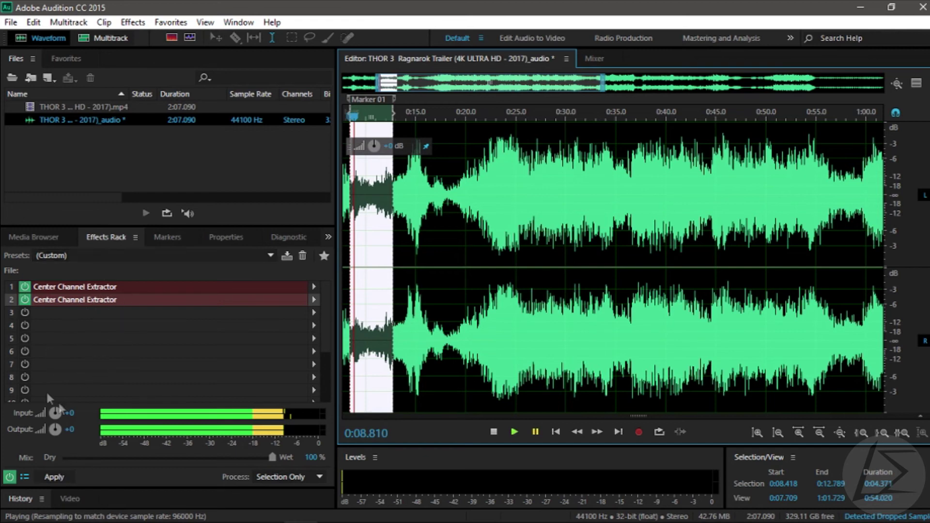
- Render both Center Channel Extractors into the 0:08.418–0:12.789 selection and play the result
click(56, 474)
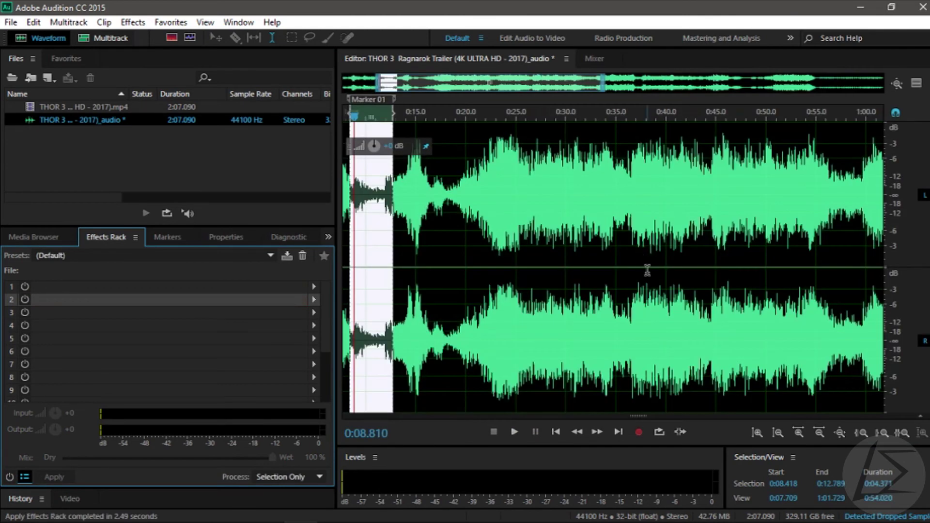
click(513, 430)
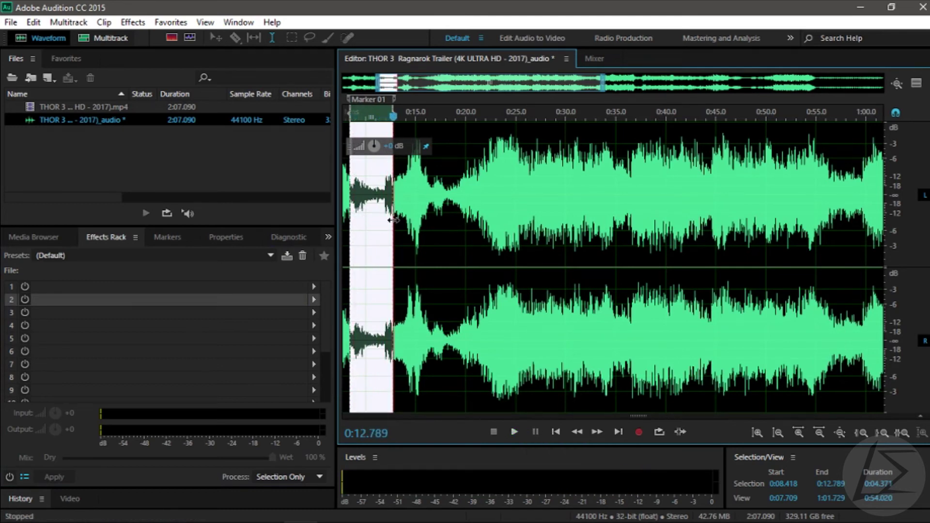
- Start an export of the audio from the File menu
click(10, 23)
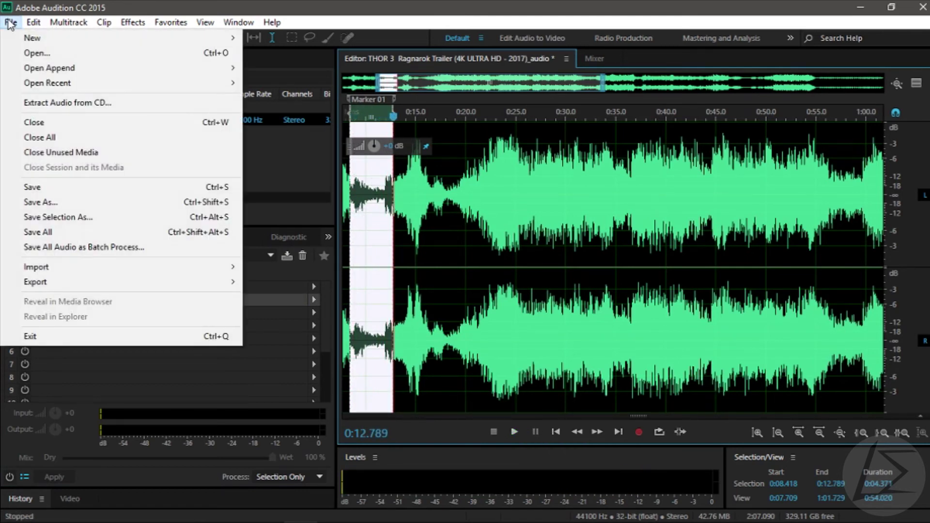
mouse_move(234, 284)
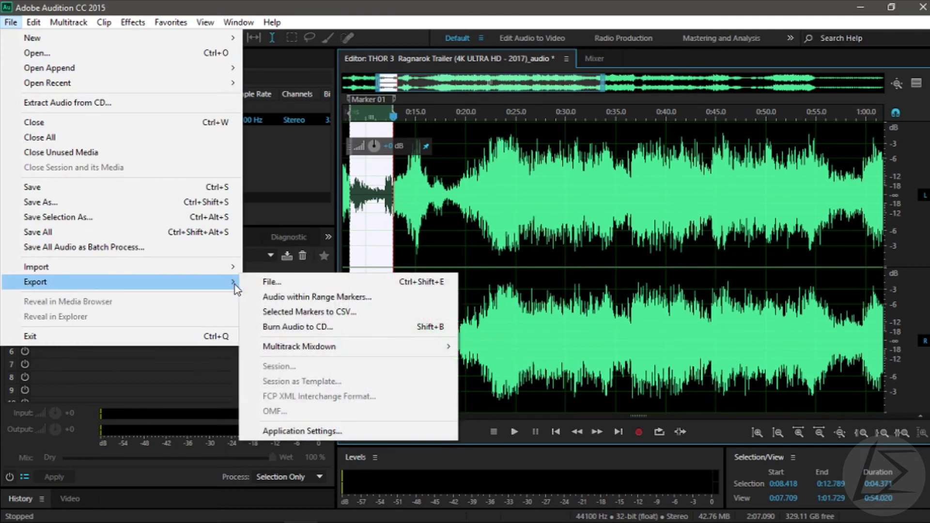
click(307, 283)
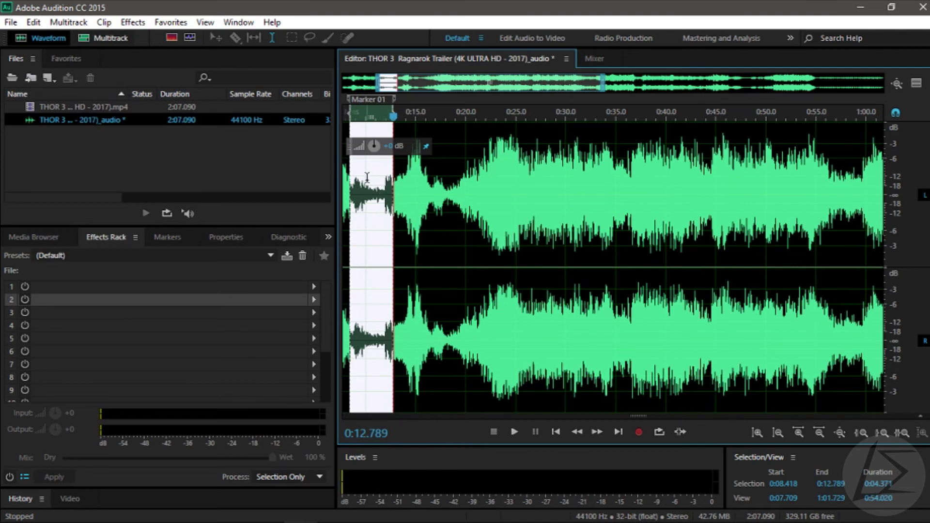
- Open Save Selection As for the selection, set the location to Desktop, and select the file name
right_click(367, 178)
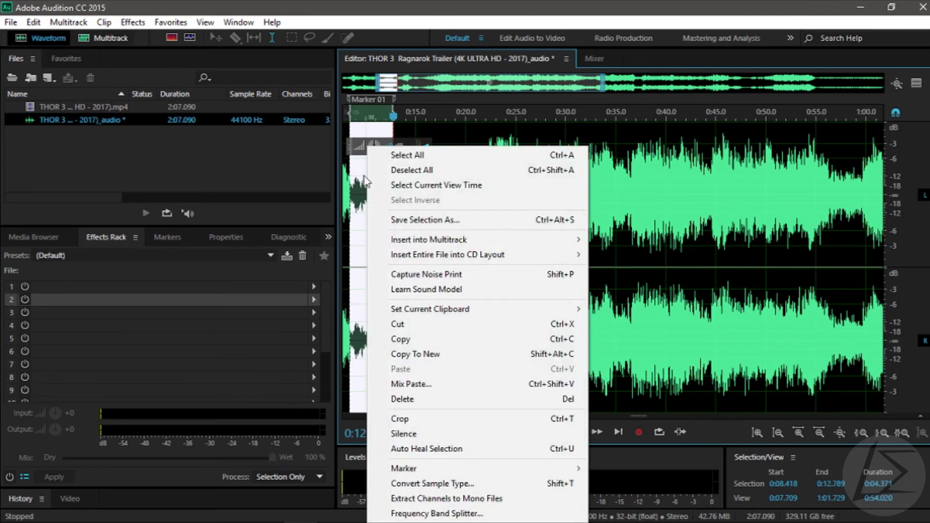
click(511, 224)
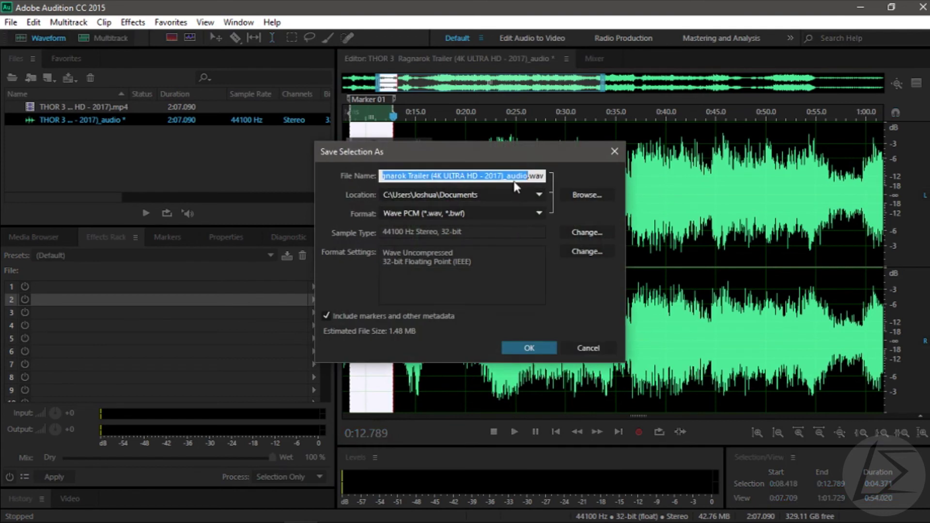
click(507, 200)
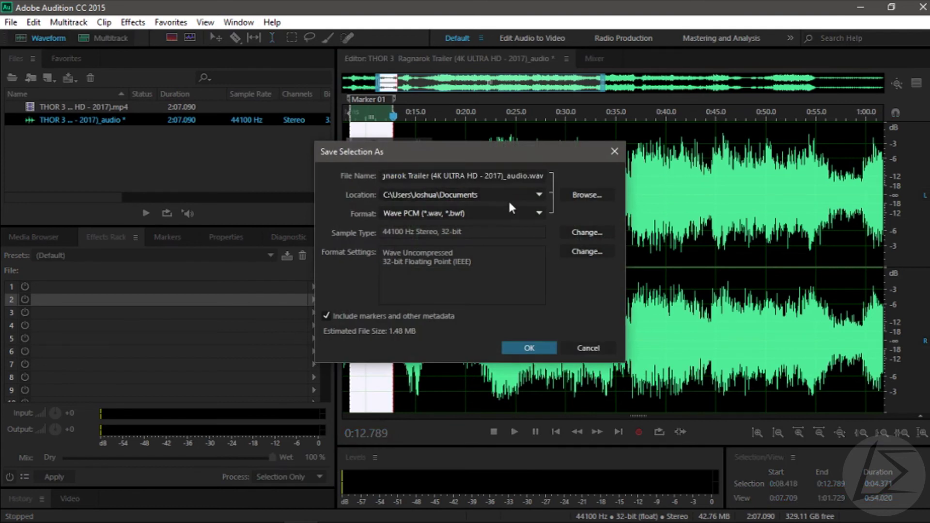
click(508, 199)
click(539, 196)
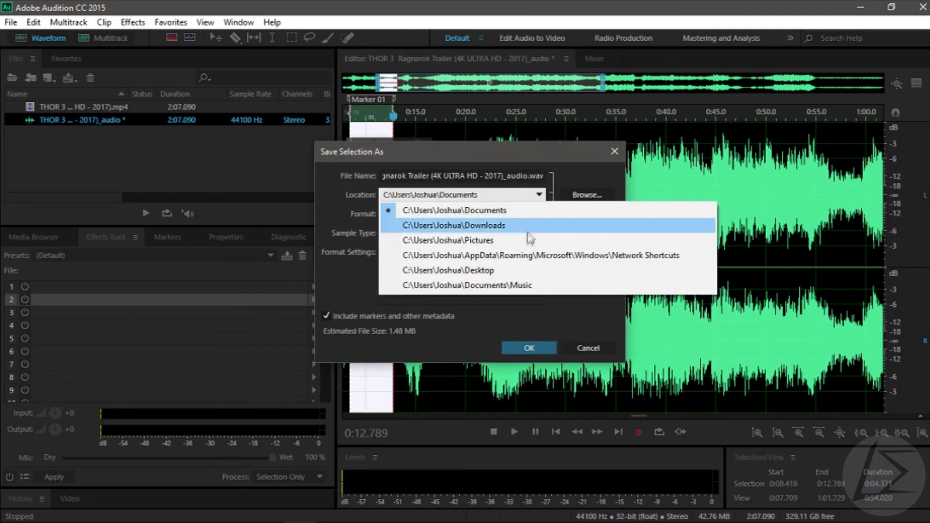
click(508, 270)
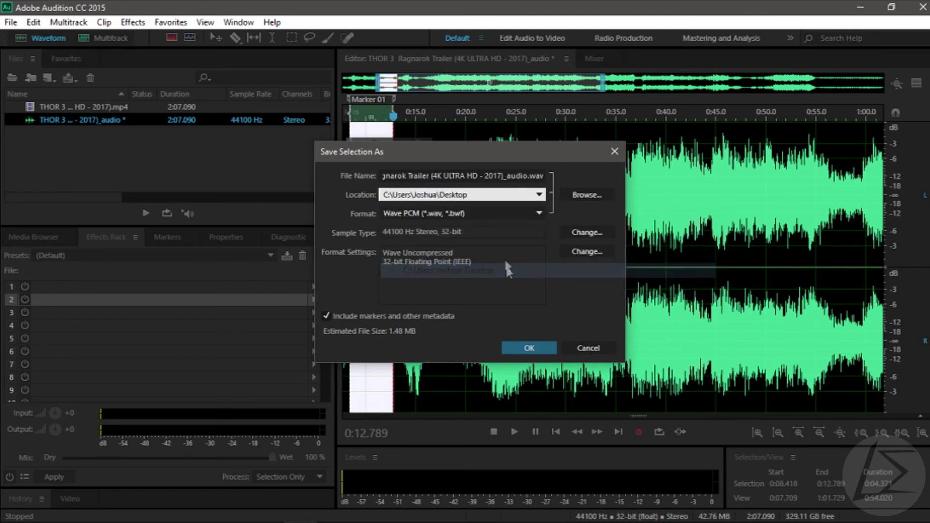
double_click(527, 175)
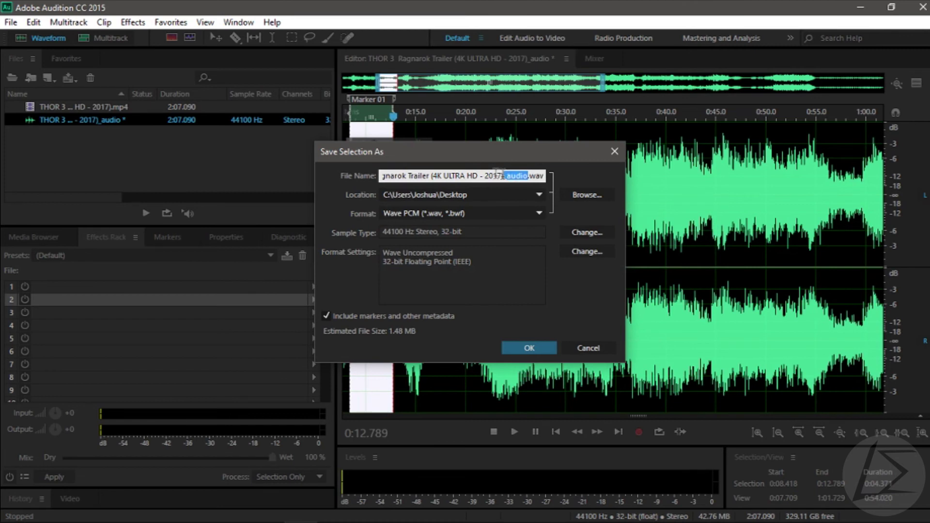
drag(499, 170, 179, 168)
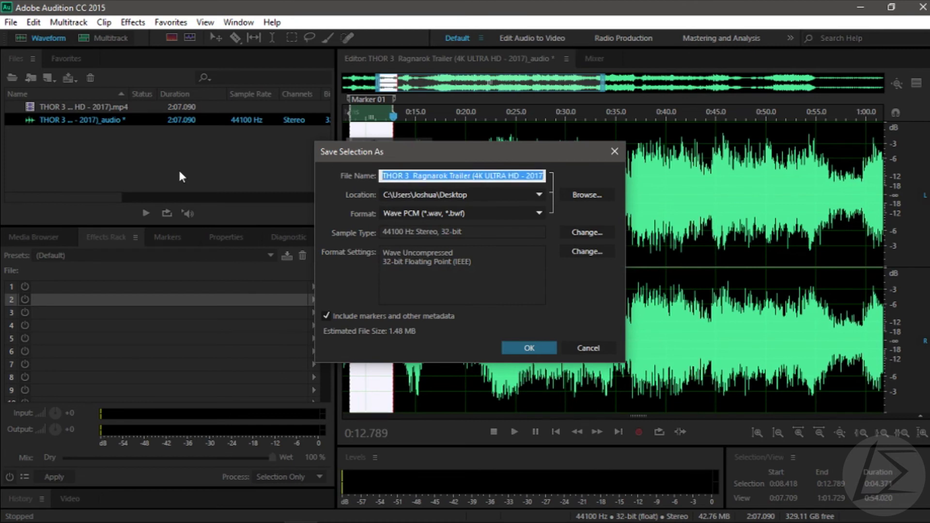
- Save the selection as 'I hate you all for making me do this #yes.wav' in Wave PCM format
text(I hate you)
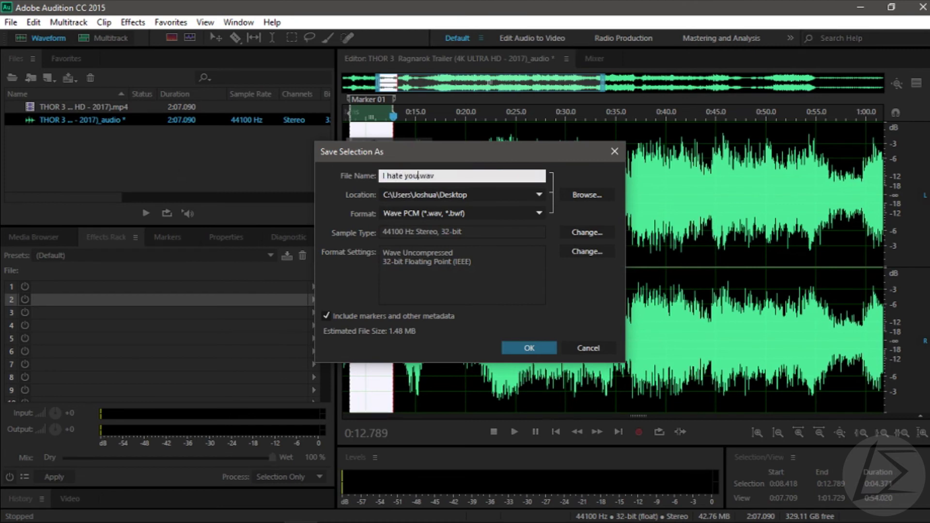
text( all for making me do this)
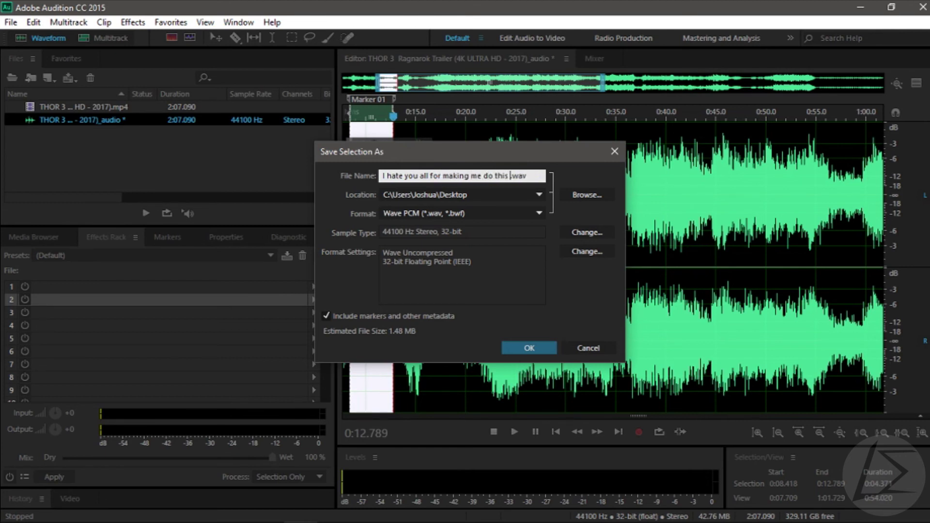
key(BackSpace)
text(#yes)
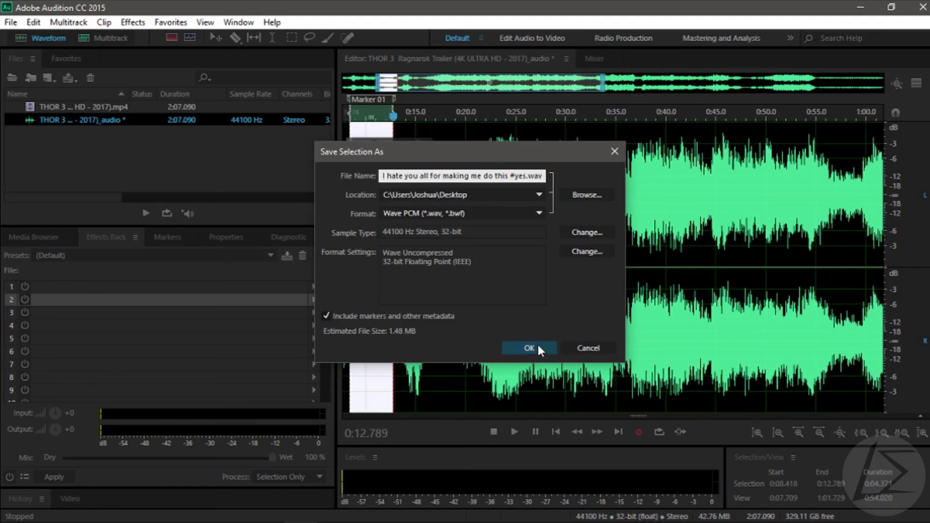
click(509, 213)
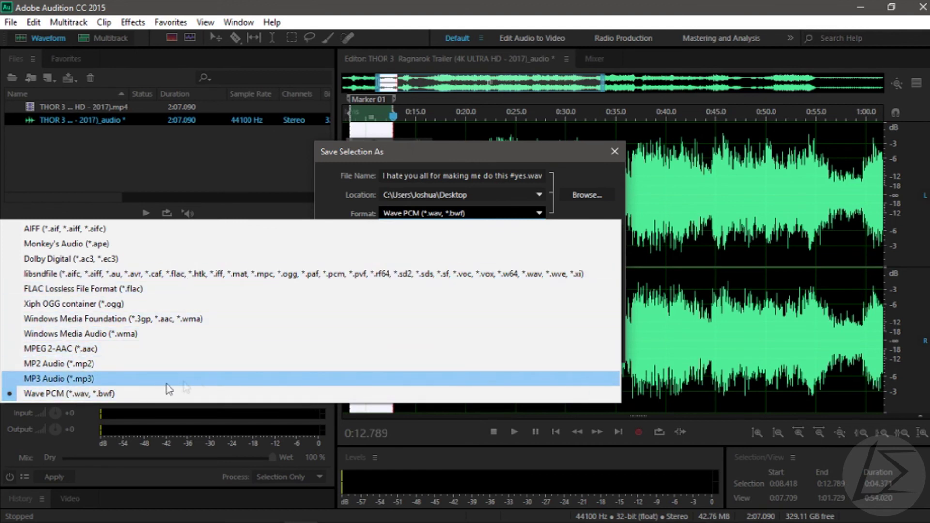
click(156, 393)
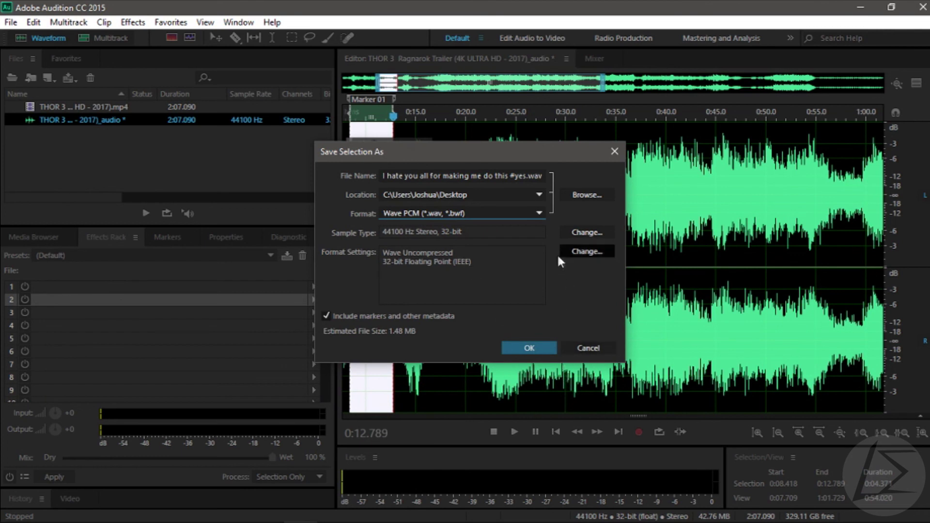
click(529, 348)
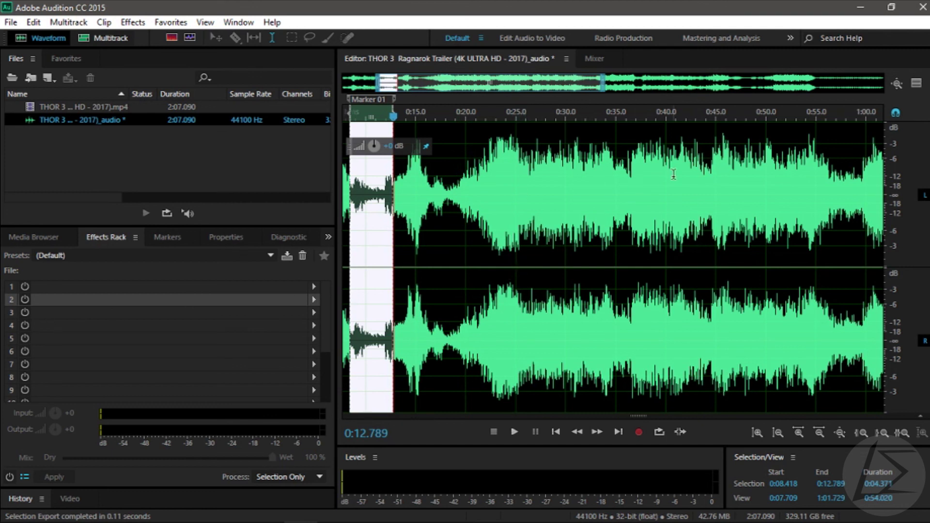
mouse_move(300, 520)
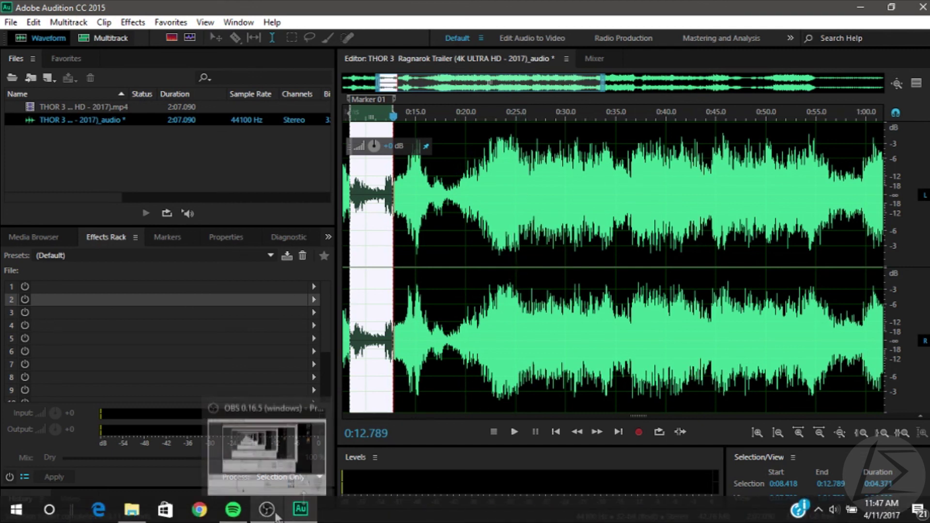